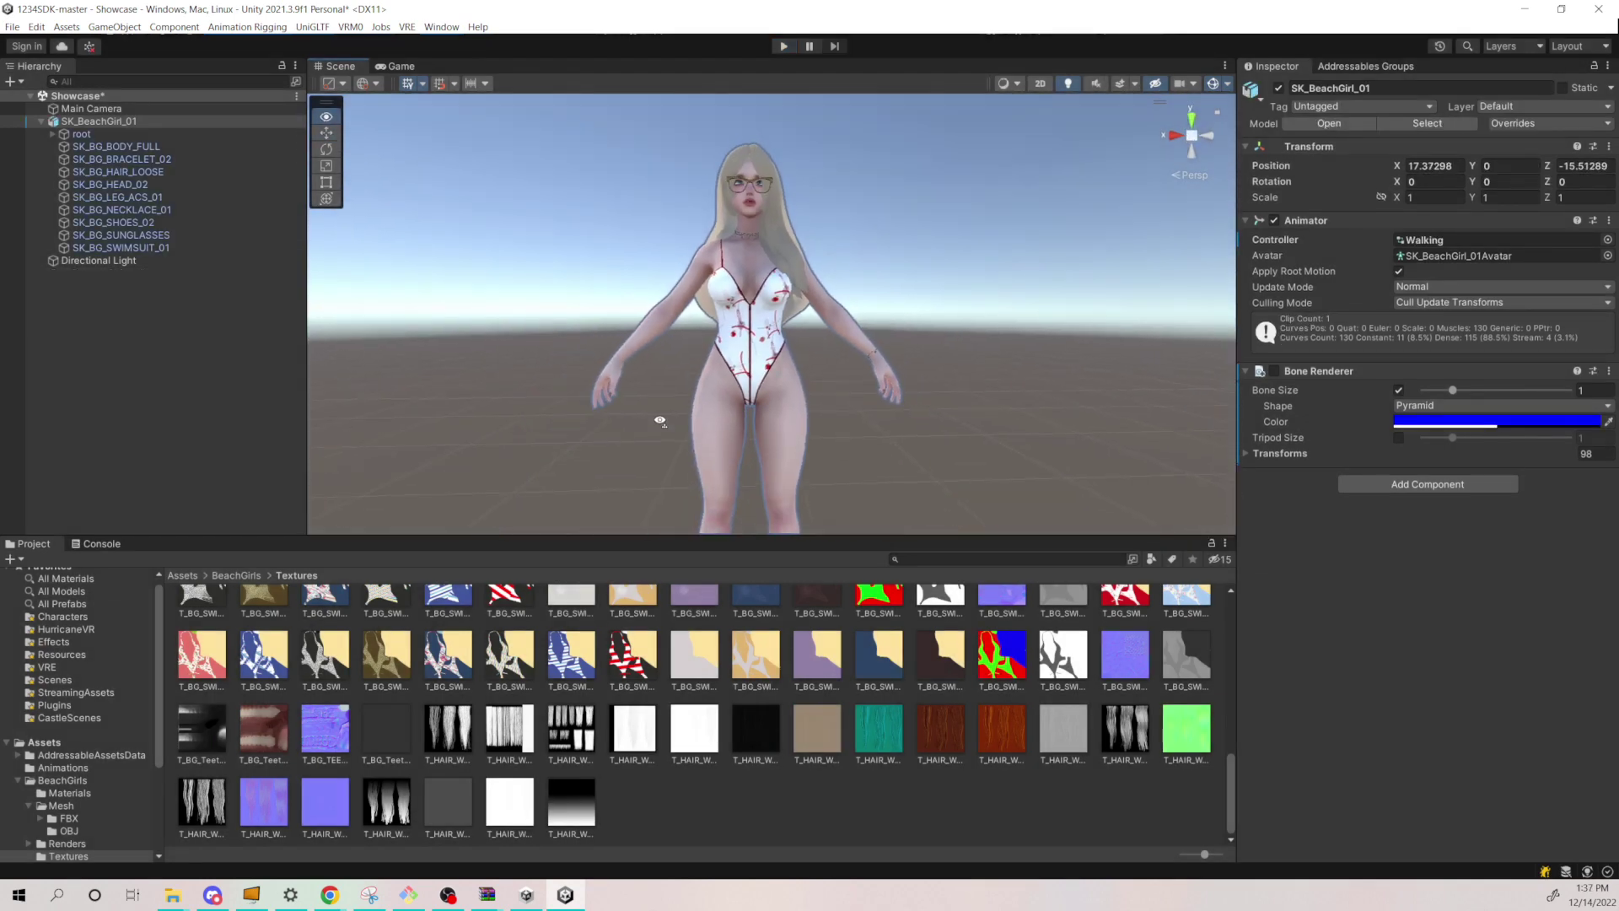
# Unpack the SK_BeachGirl_01 prefab instance in the scene completely.
pyautogui.press('w')
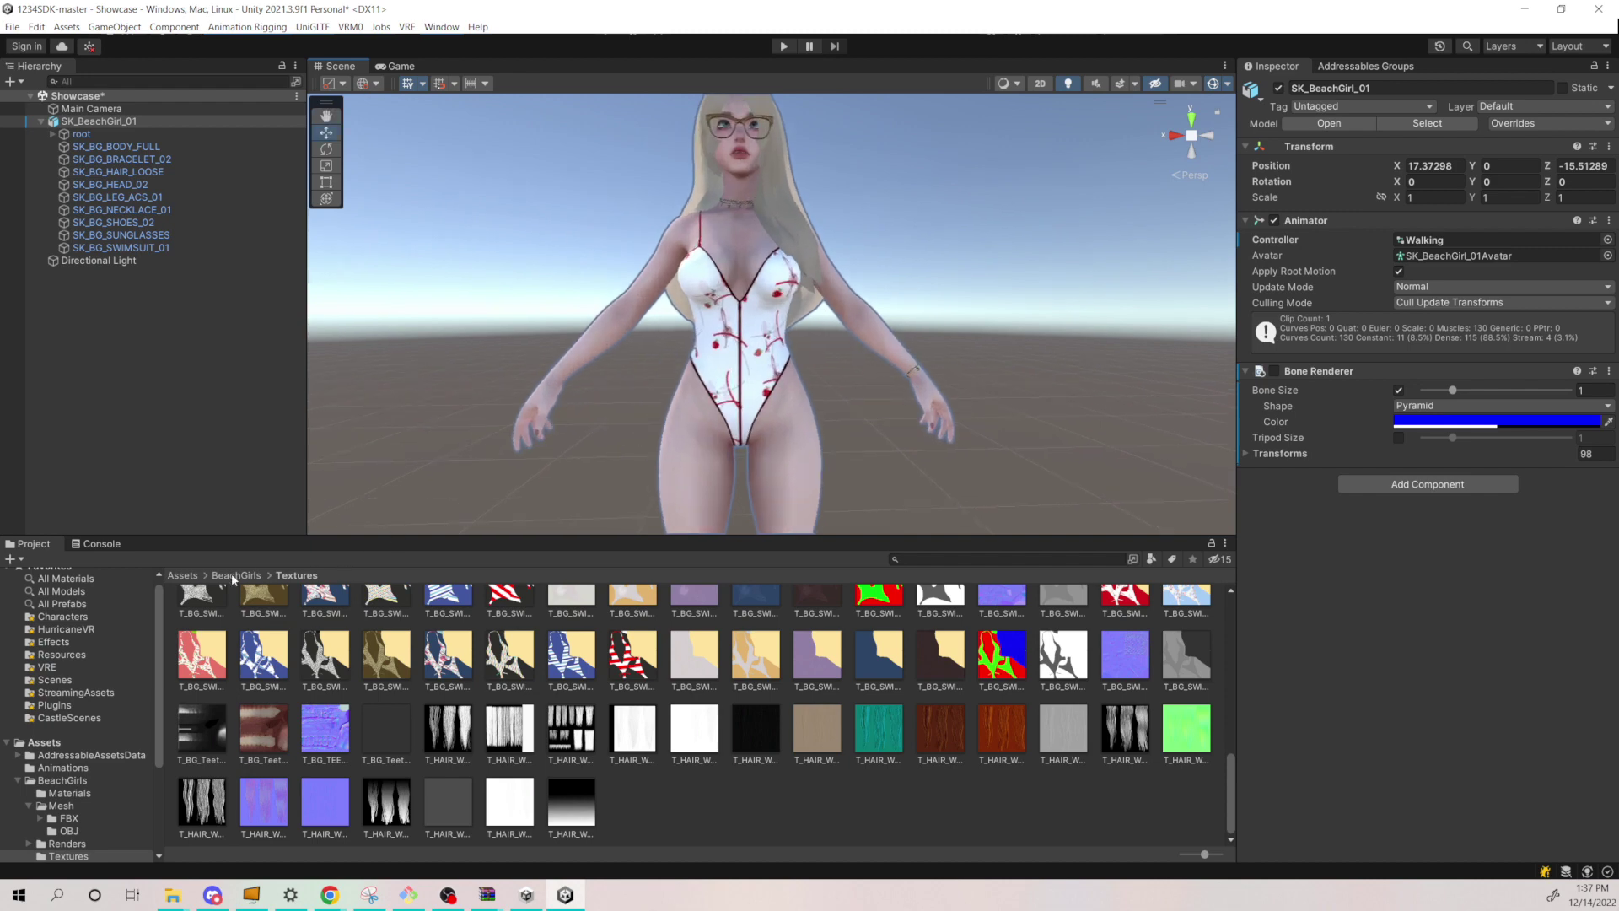
pyautogui.click(81, 134)
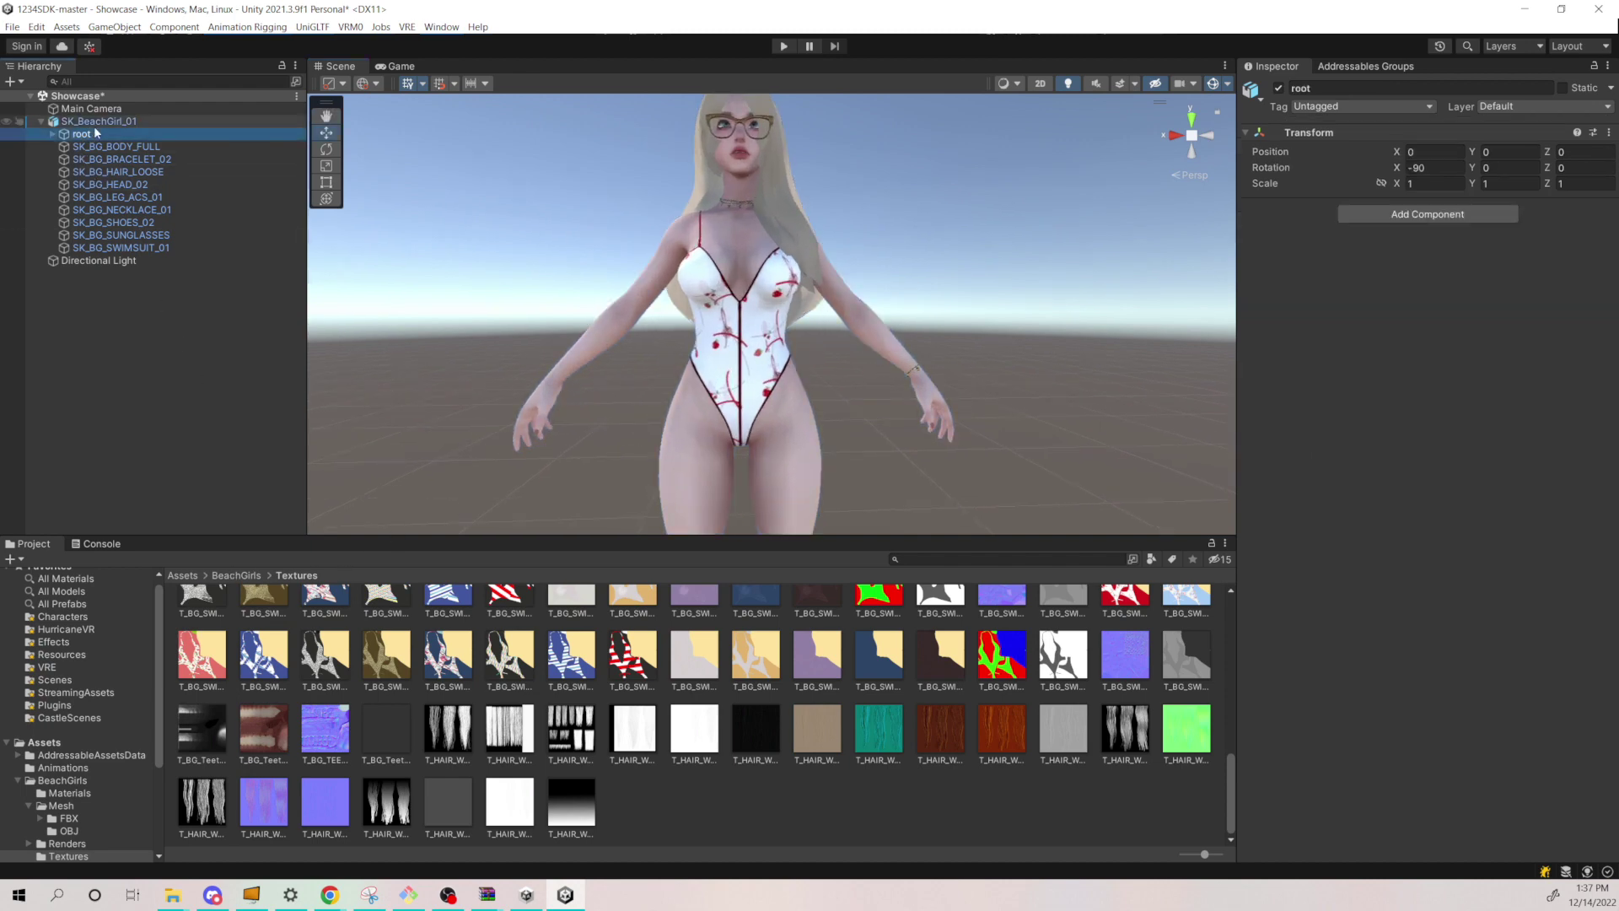
pyautogui.click(93, 124)
pyautogui.rightClick(94, 123)
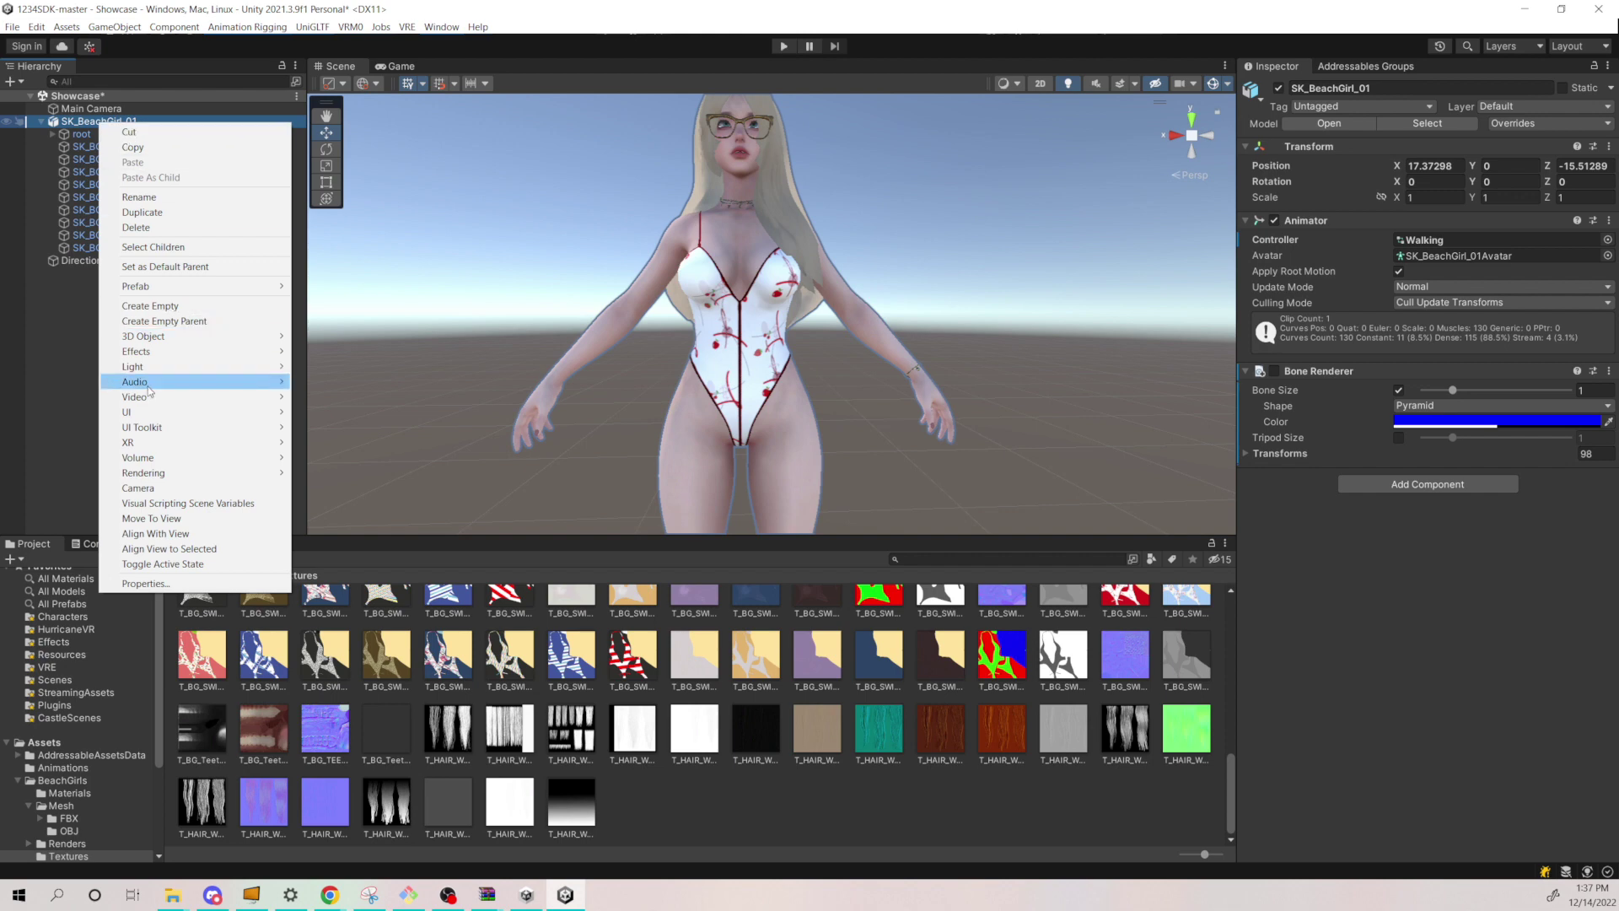
pyautogui.moveTo(200, 287)
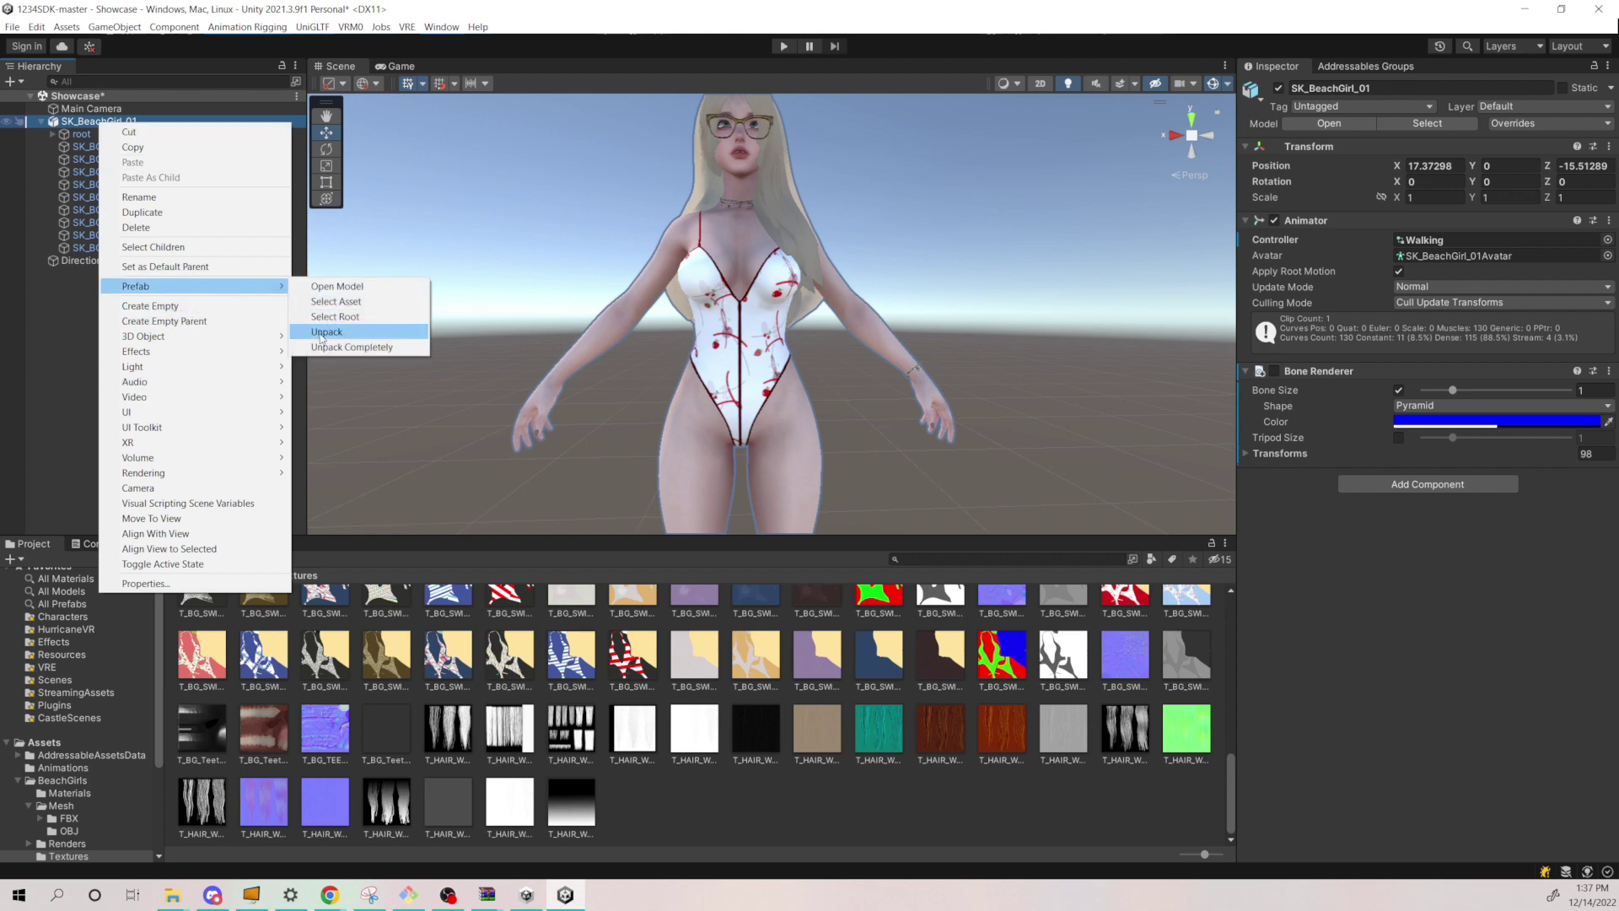
pyautogui.click(333, 347)
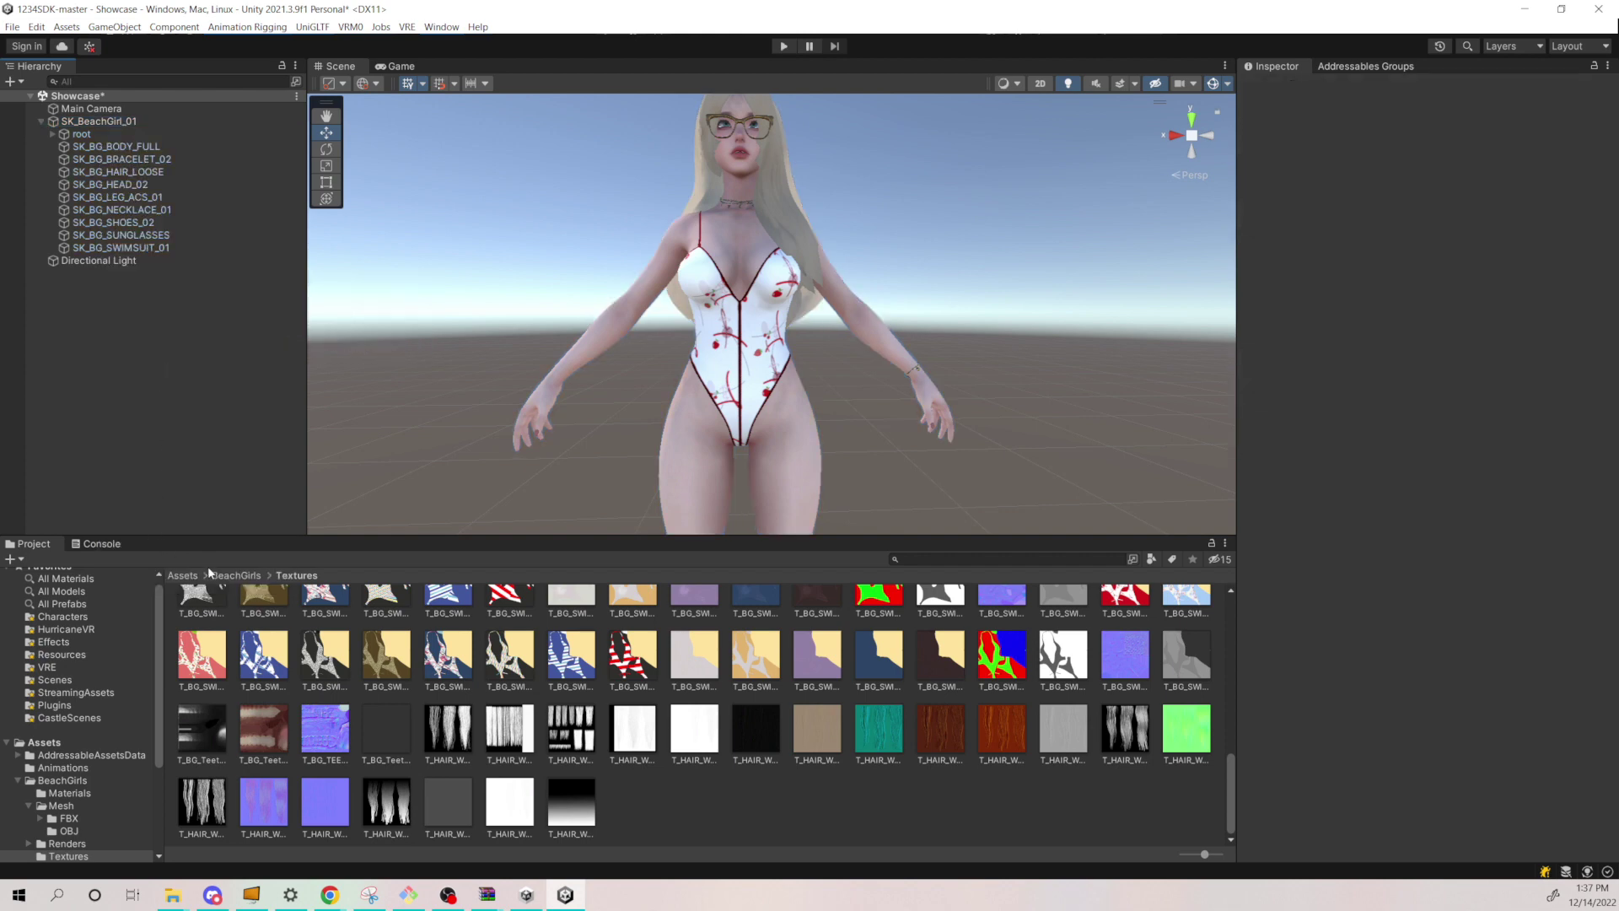
# Create a folder named BeachGirlMod inside the BeachGirls asset folder.
pyautogui.click(226, 576)
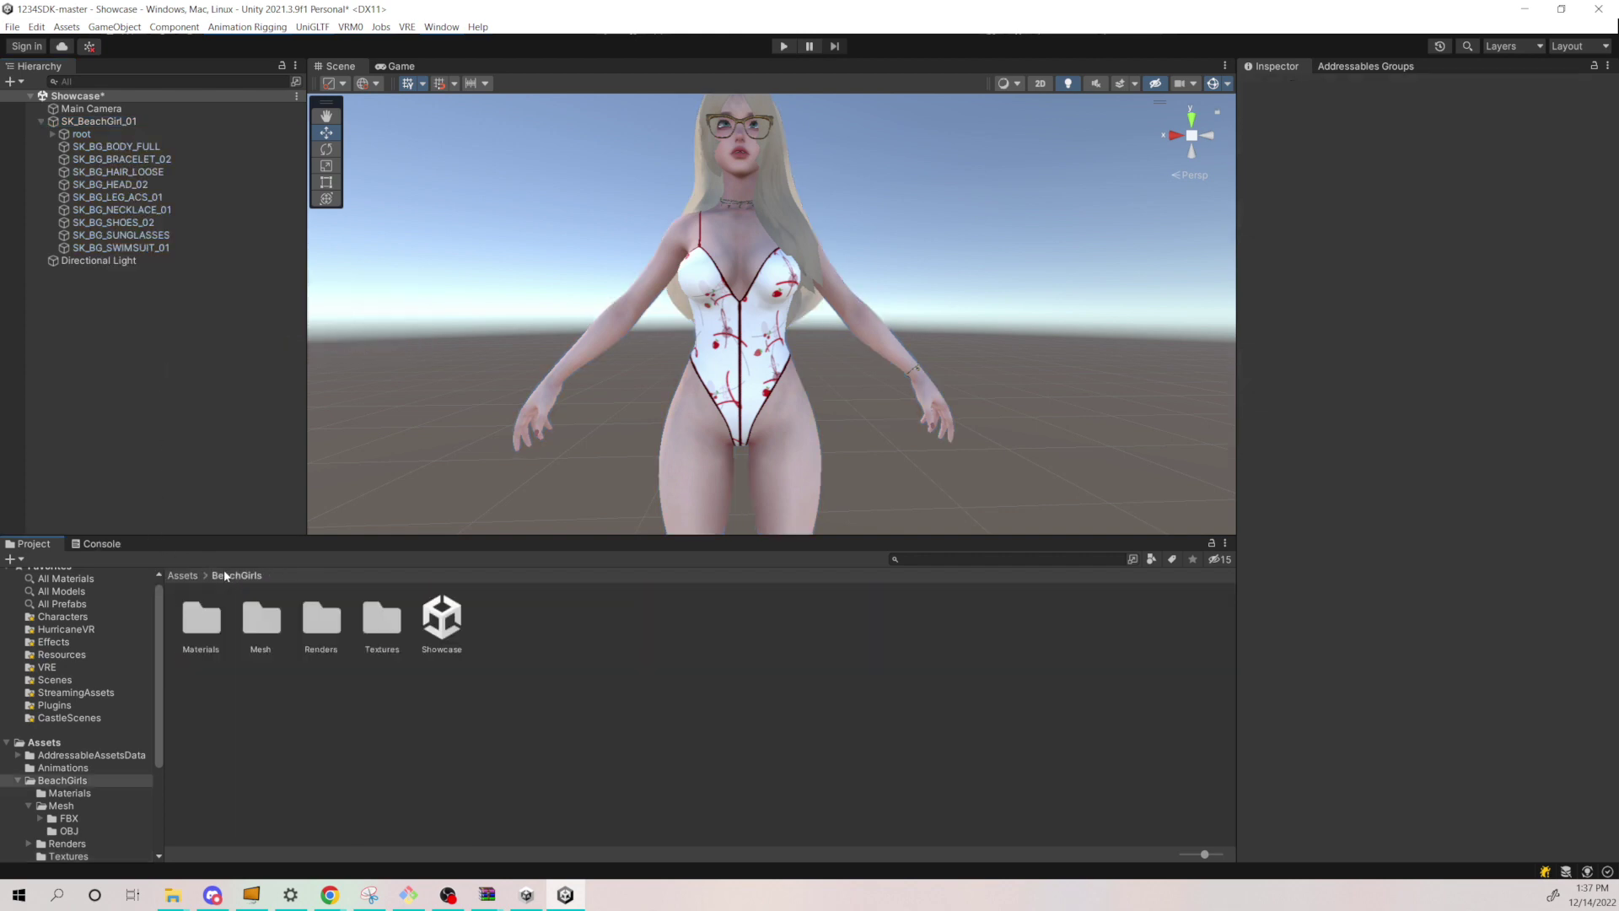
pyautogui.rightClick(266, 711)
pyautogui.moveTo(391, 285)
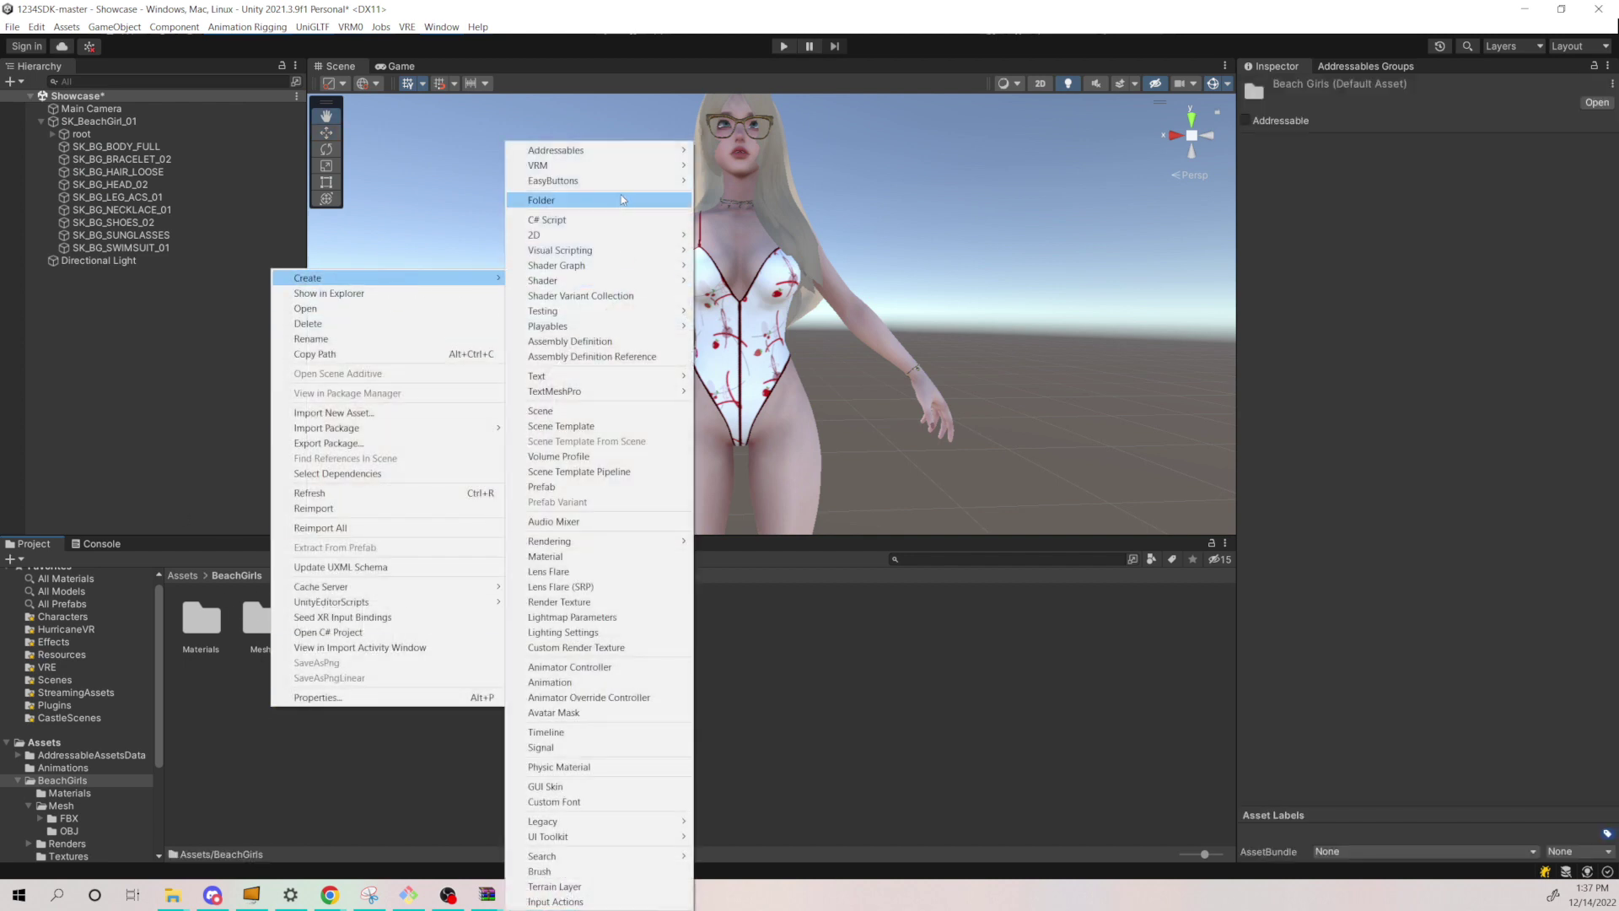
pyautogui.click(553, 197)
pyautogui.write('BeachG')
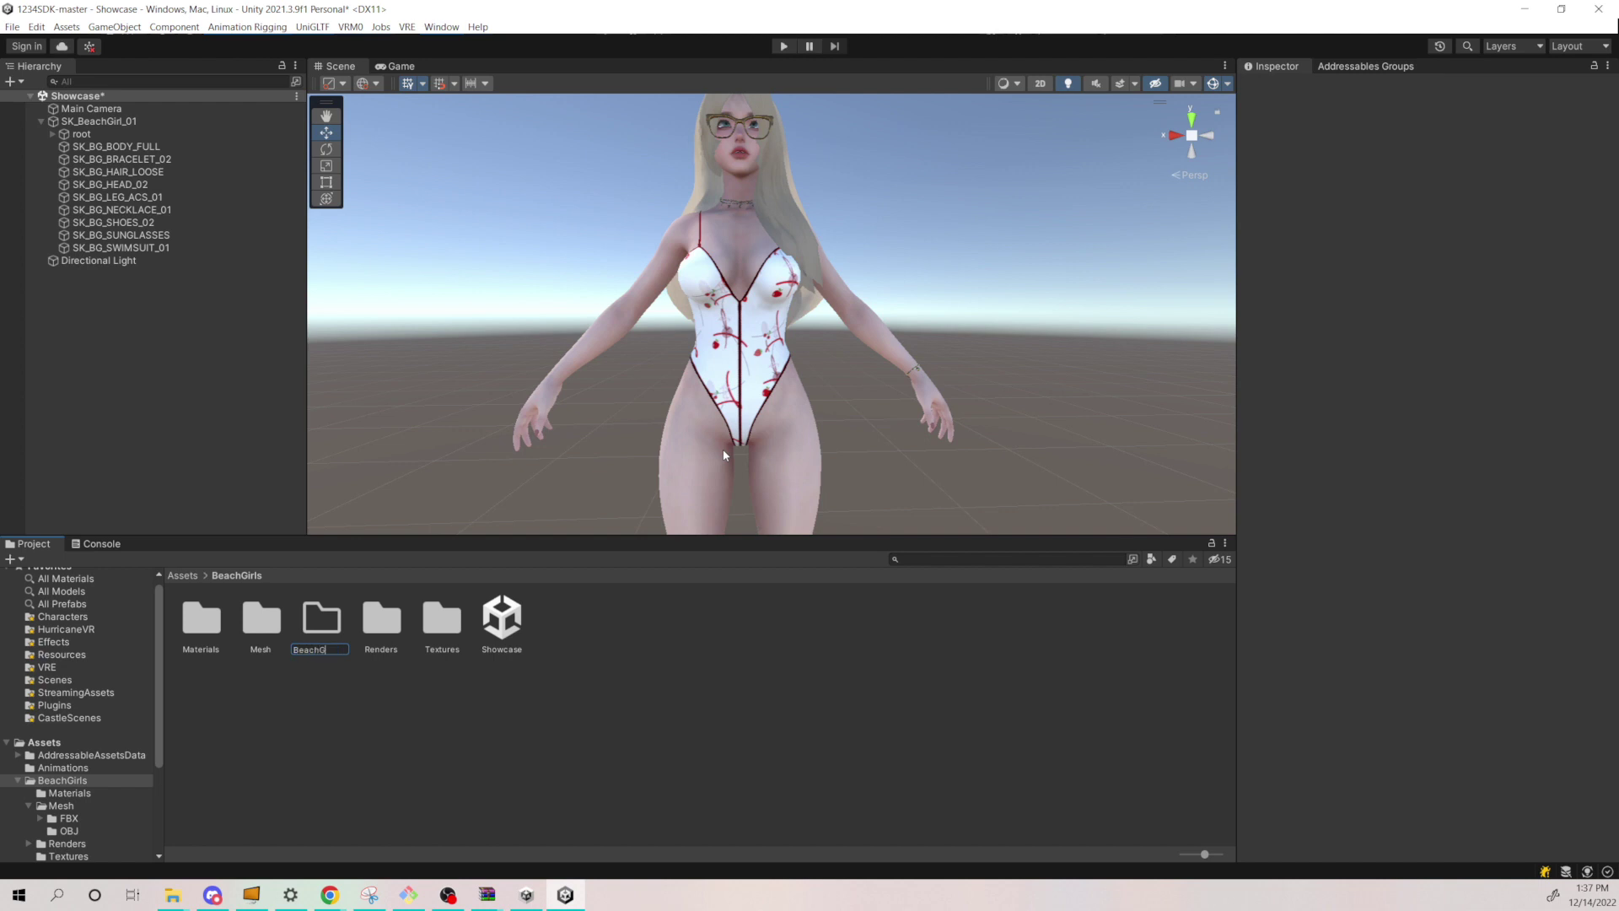
pyautogui.write('irlMod')
pyautogui.press('Return')
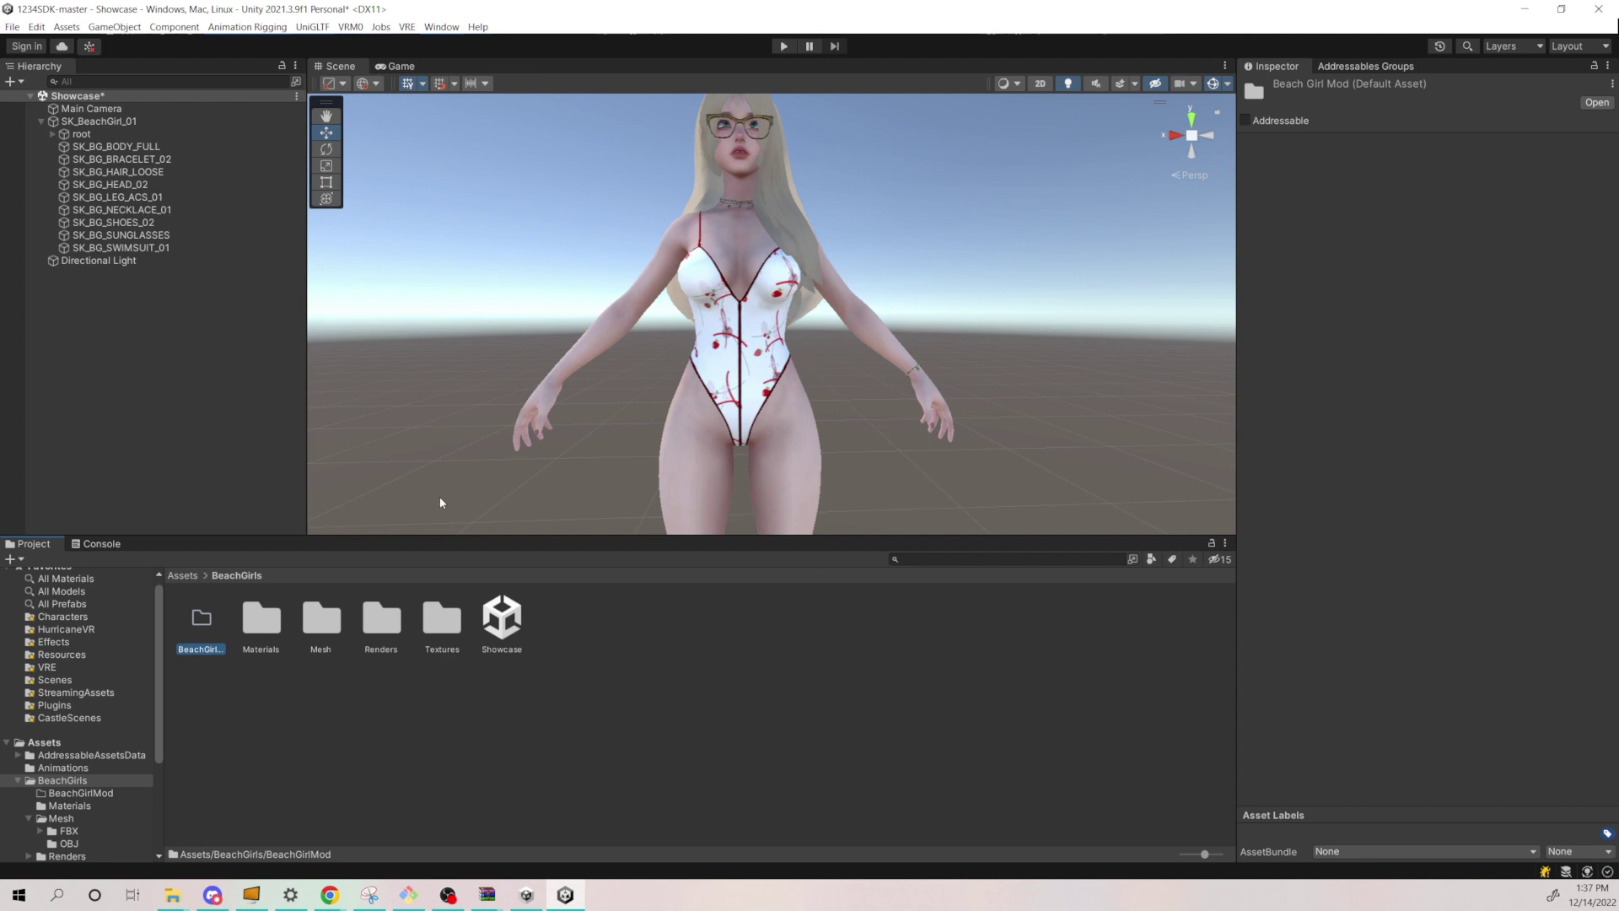
# Save SK_BeachGirl_01 from the scene as a prefab in the BeachGirlMod folder.
pyautogui.doubleClick(206, 618)
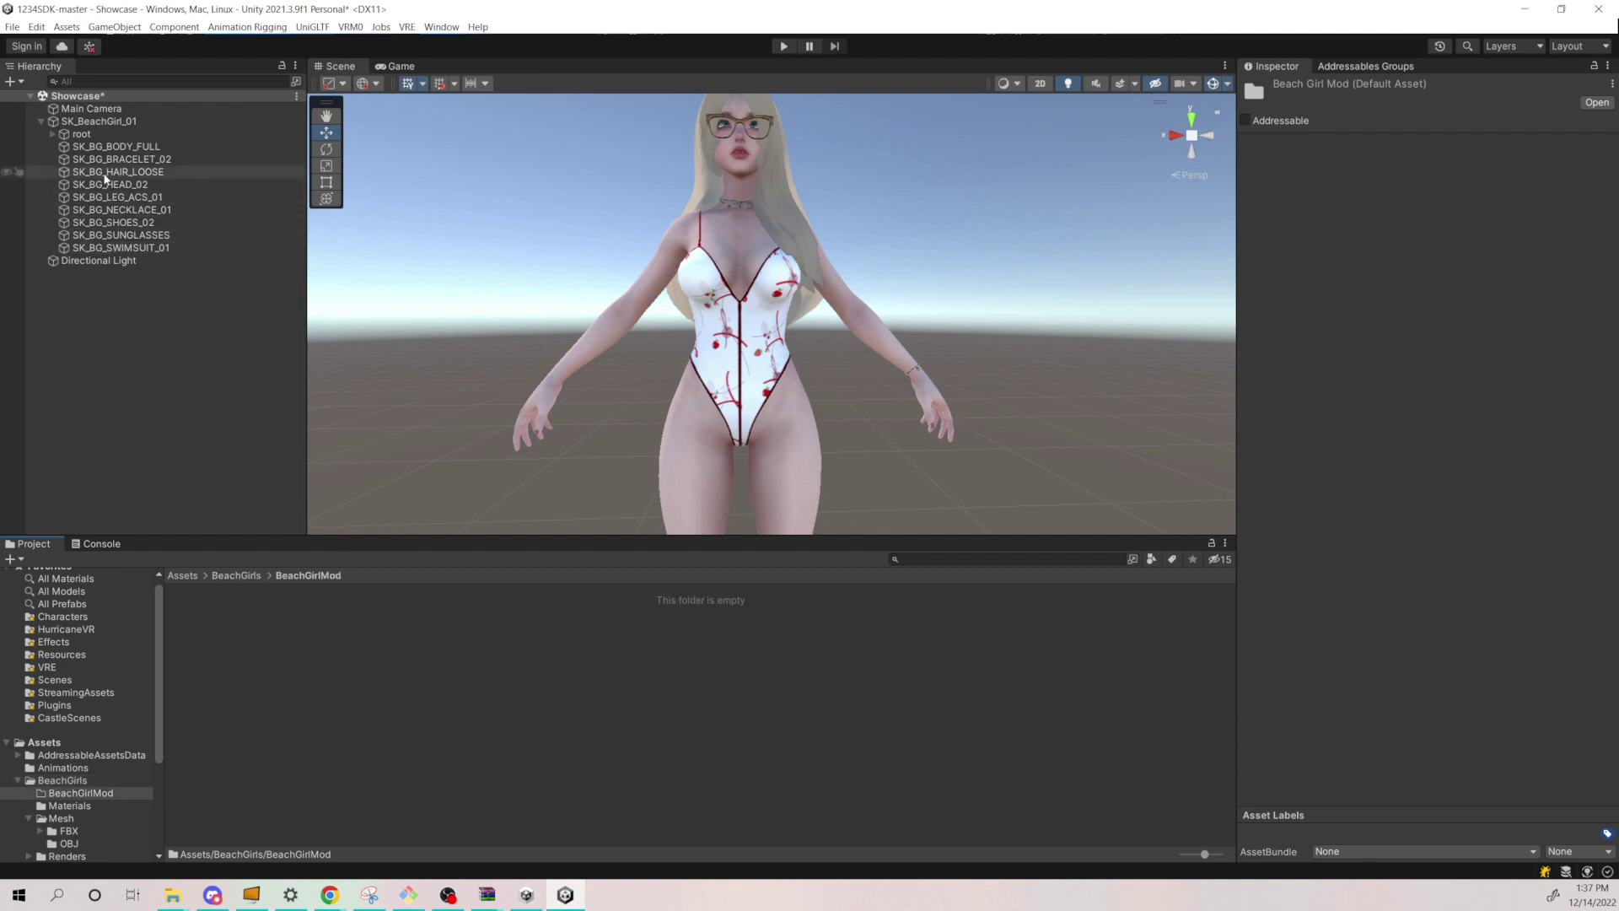
pyautogui.click(113, 122)
pyautogui.moveTo(128, 125); pyautogui.dragTo(306, 682)
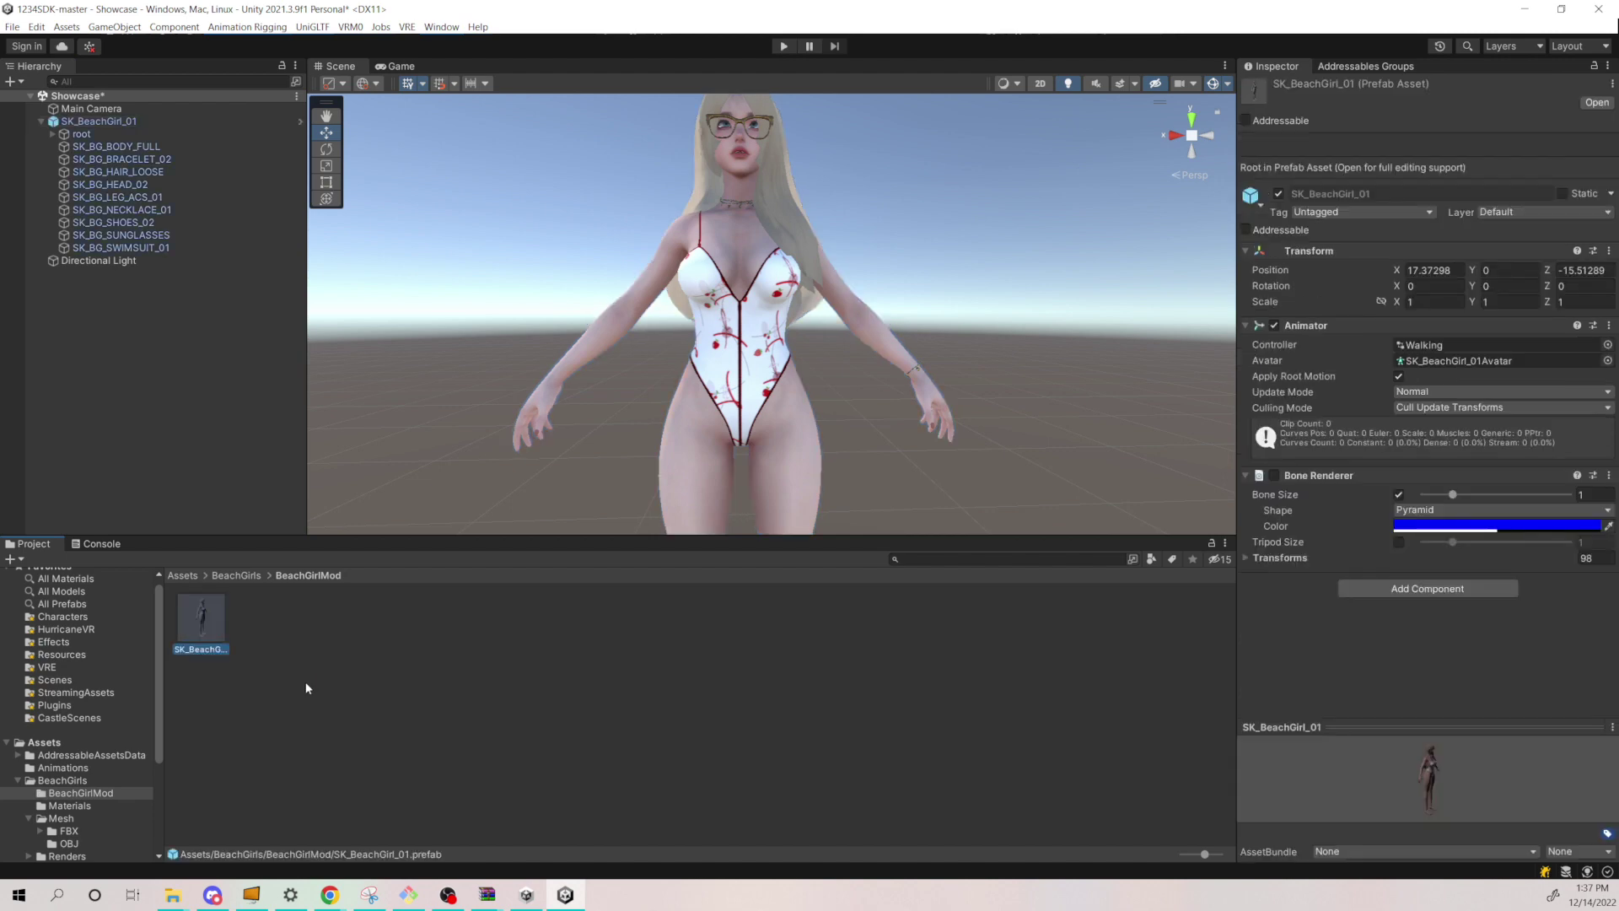
# Open the new SK_BeachGirl_01 prefab for editing and set its X and Z positions to 0.
pyautogui.doubleClick(209, 614)
pyautogui.click(1429, 152)
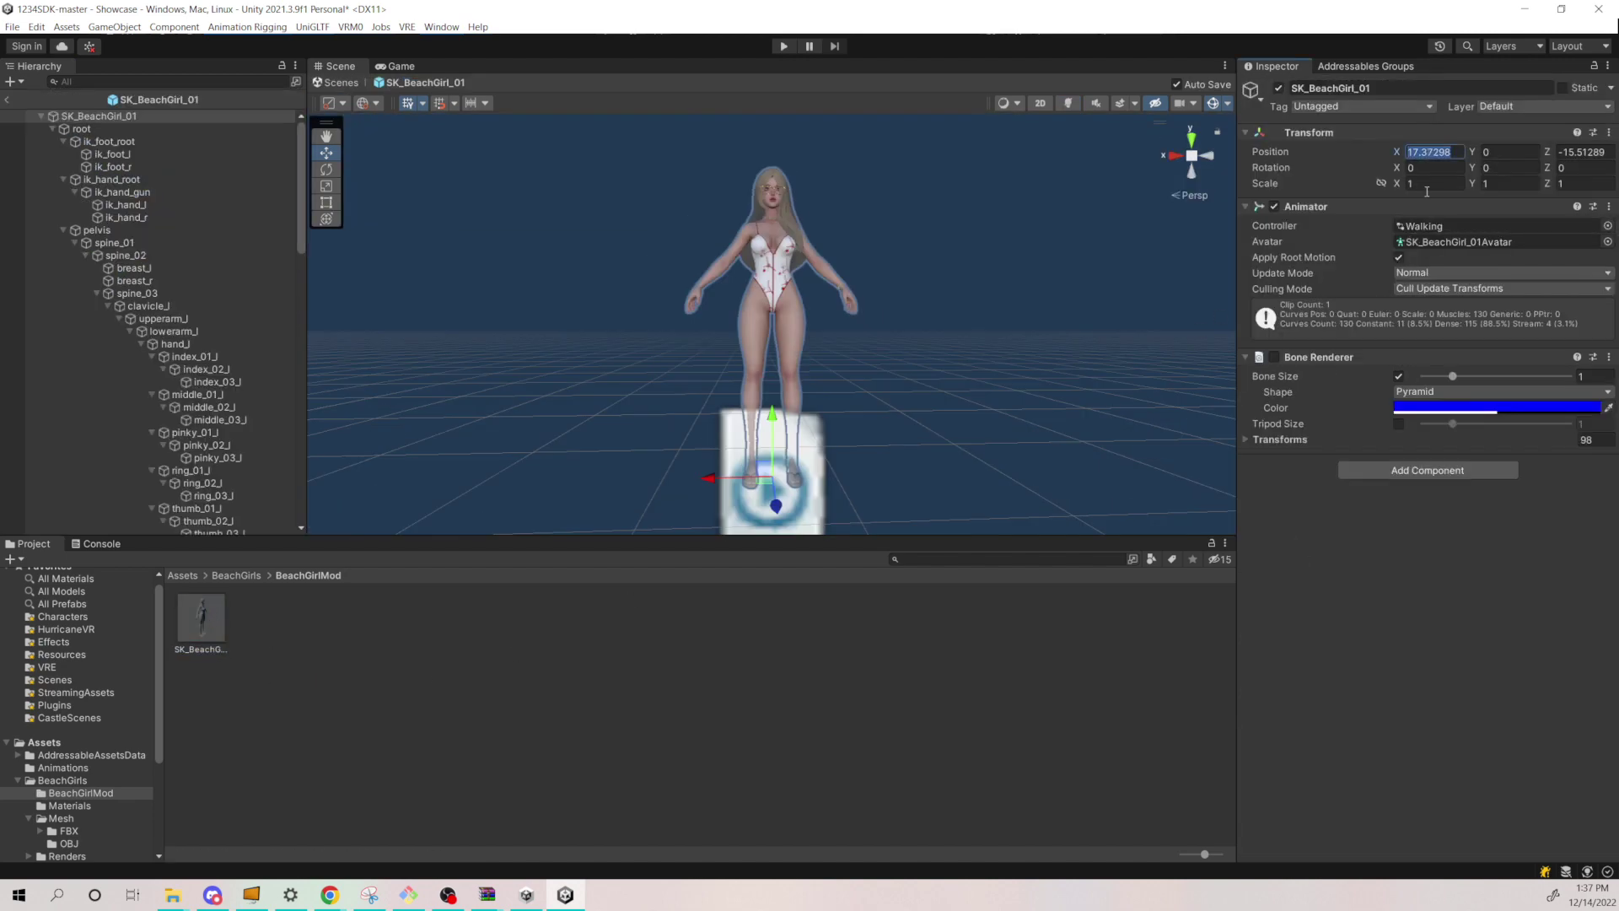
pyautogui.write('0')
pyautogui.click(1584, 152)
pyautogui.write('0')
pyautogui.doubleClick(222, 115)
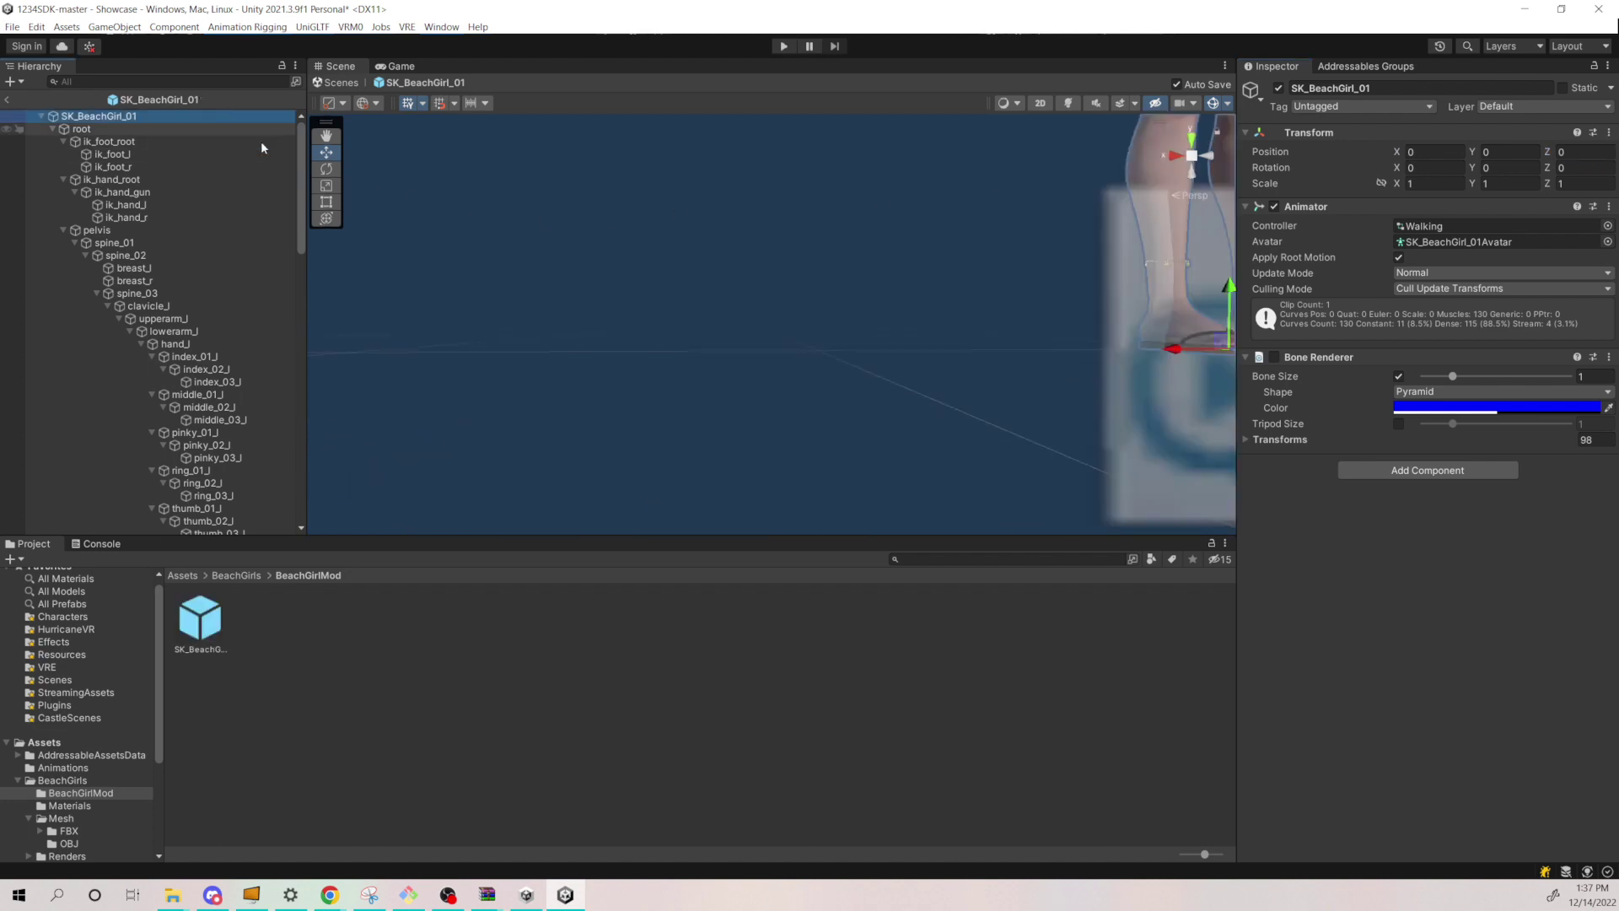
pyautogui.click(690, 469)
pyautogui.moveTo(690, 468); pyautogui.dragTo(734, 550, button='right')
pyautogui.click(267, 672)
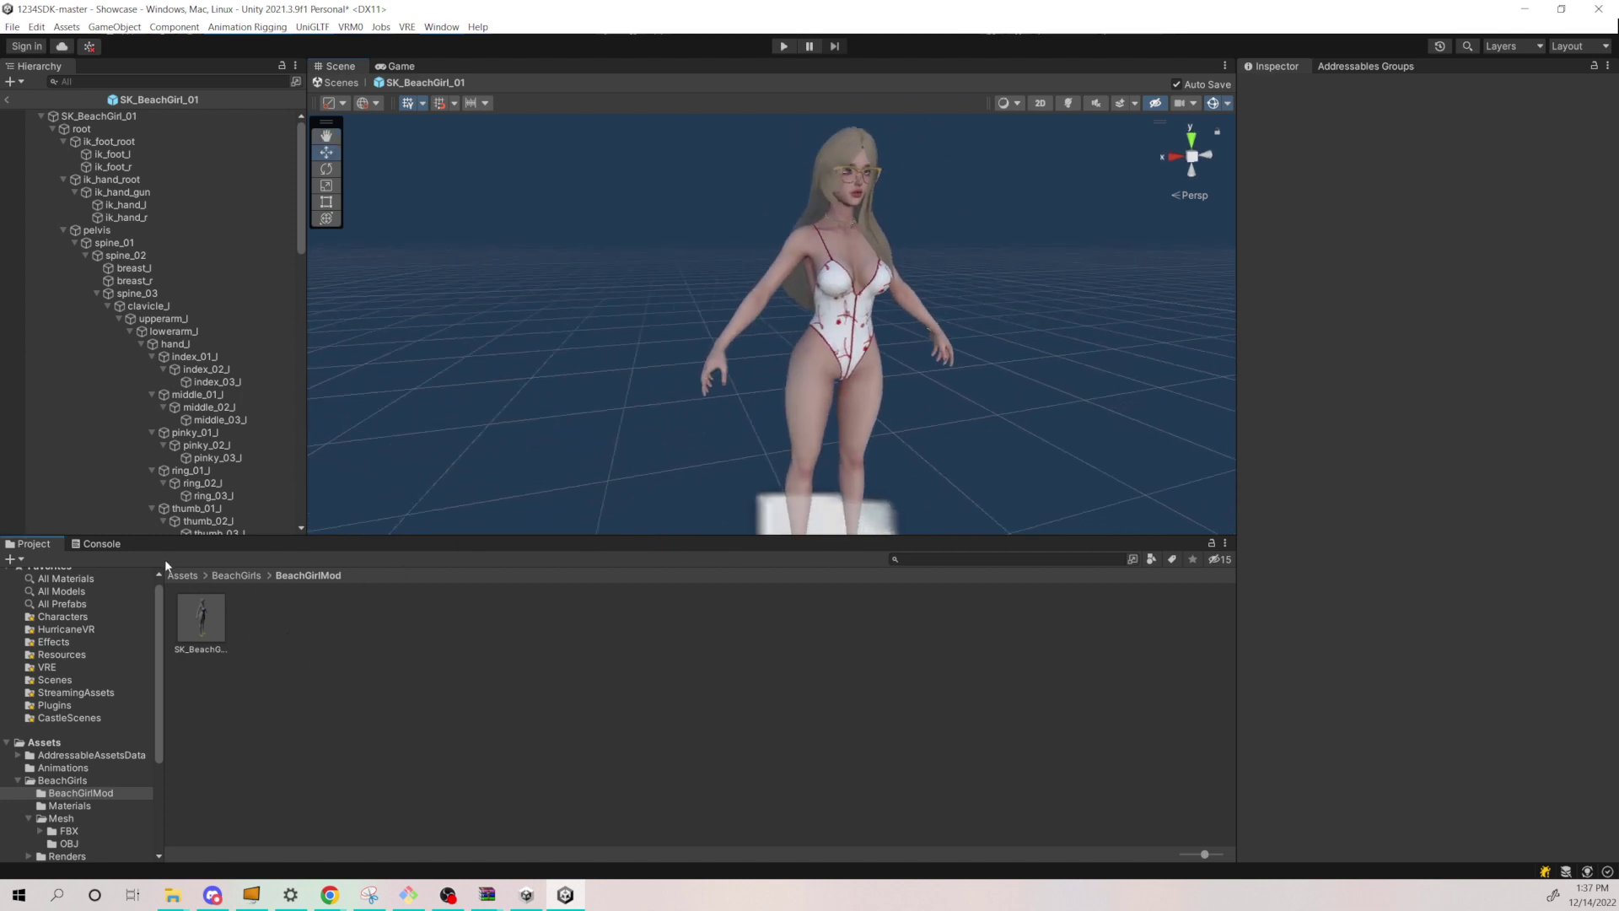
pyautogui.click(407, 27)
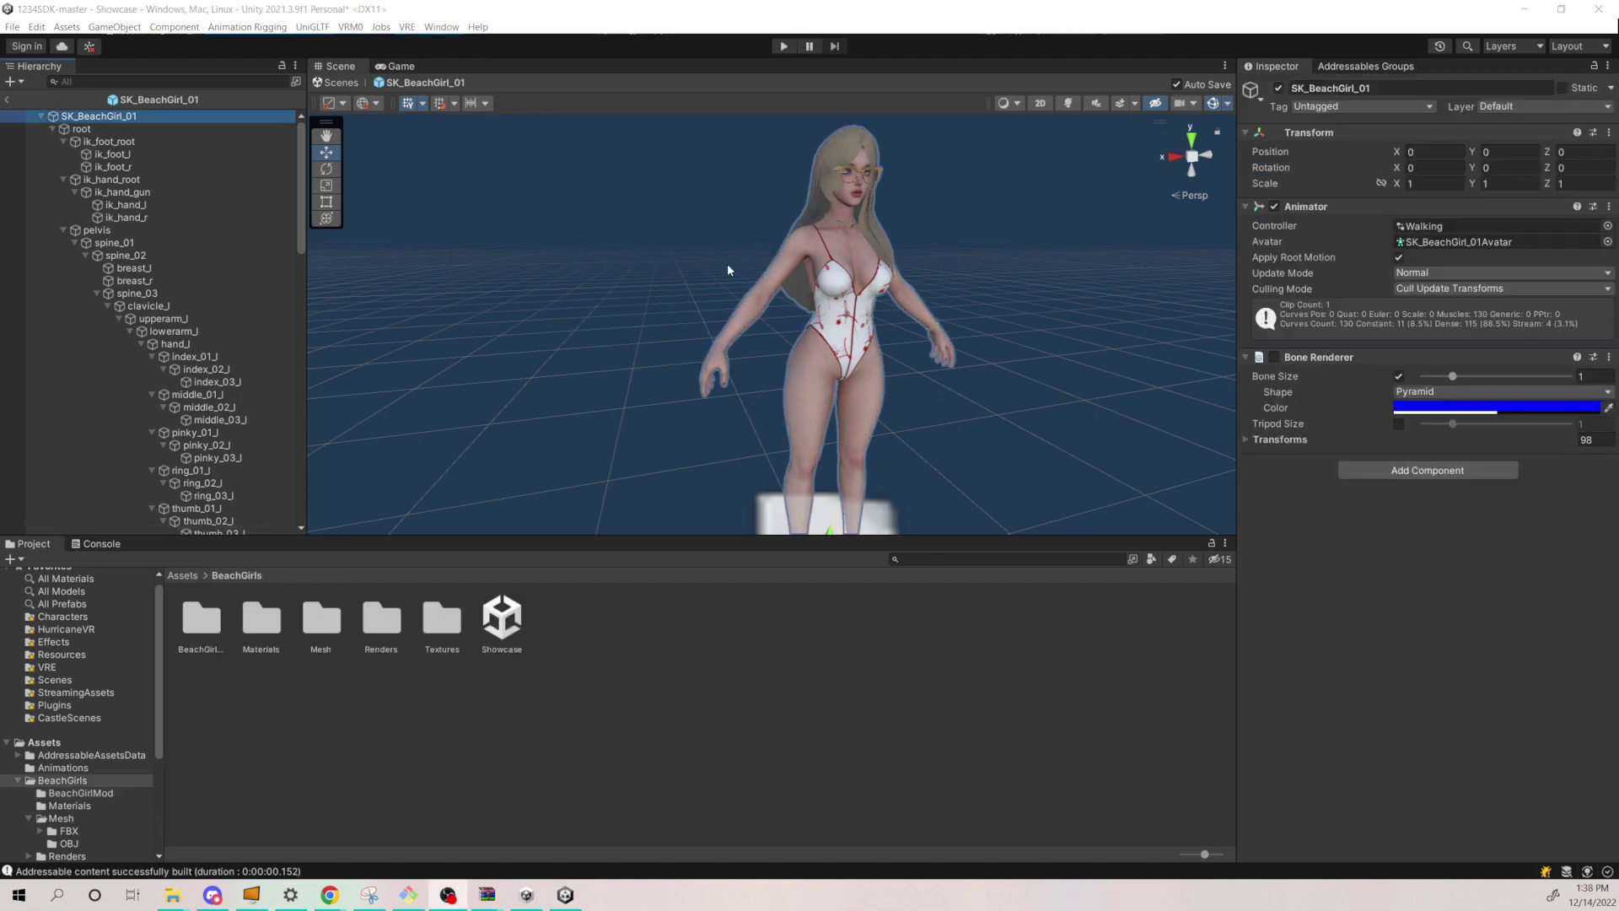
# Add a Character Info component to the SK_BeachGirl_01 prefab and set its animation preset to Succubus.
pyautogui.click(1358, 471)
pyautogui.write('charac')
pyautogui.press('Down')
pyautogui.press('Return')
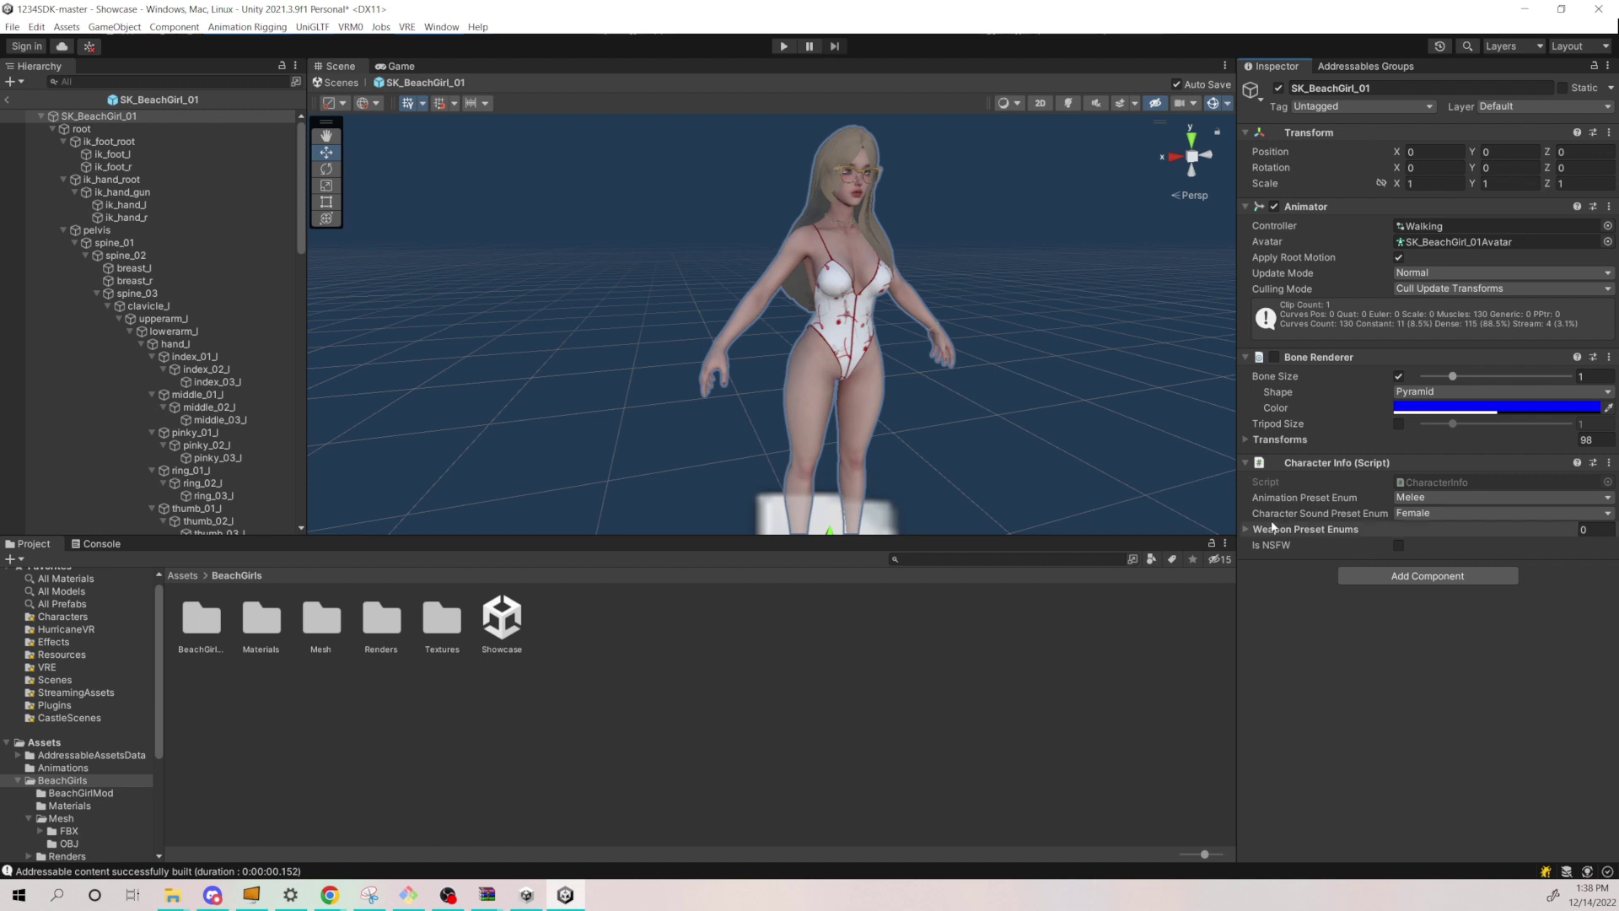
pyautogui.click(1440, 497)
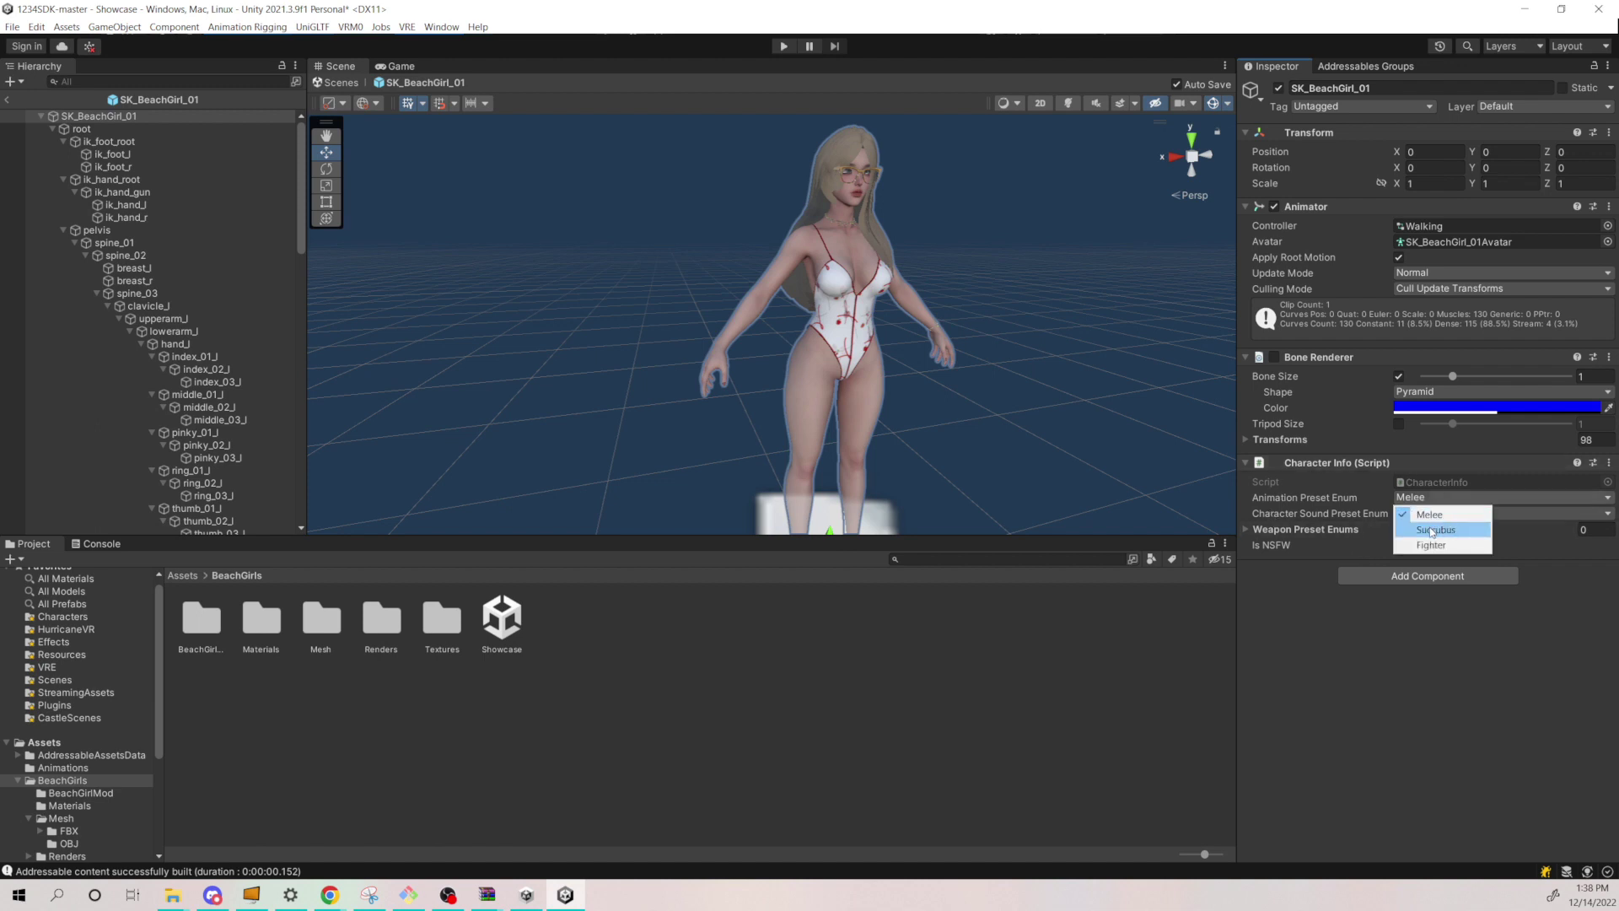
pyautogui.click(1439, 532)
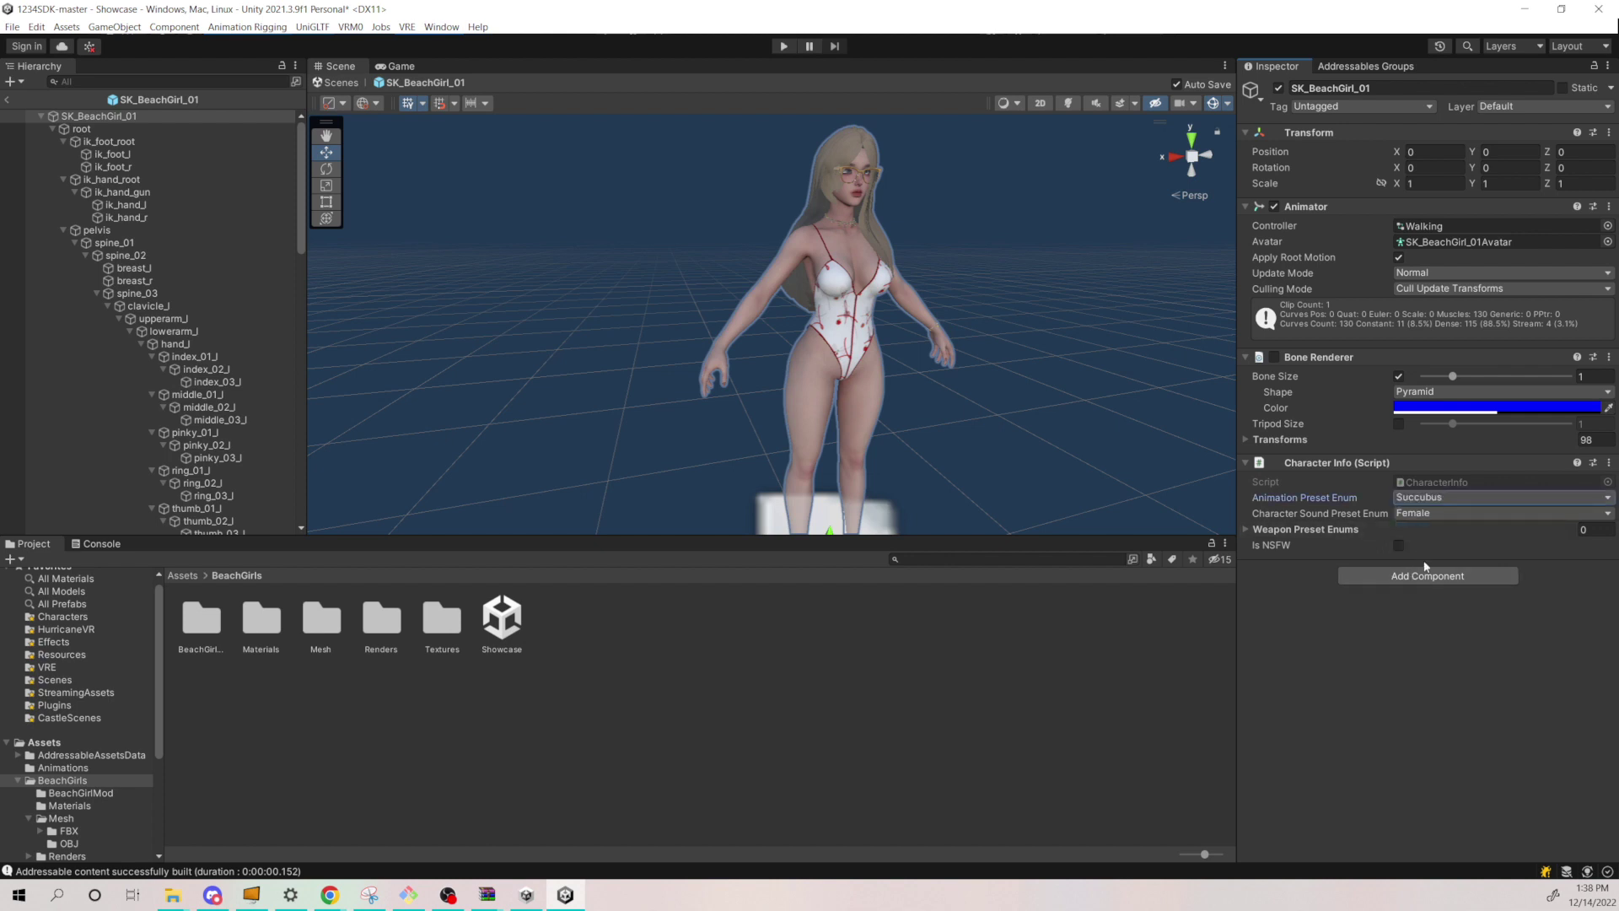
# Check the character sound preset options, and add and remove a Sword Scout entry in the weapon presets.
pyautogui.click(1432, 514)
pyautogui.click(1346, 670)
pyautogui.click(1306, 529)
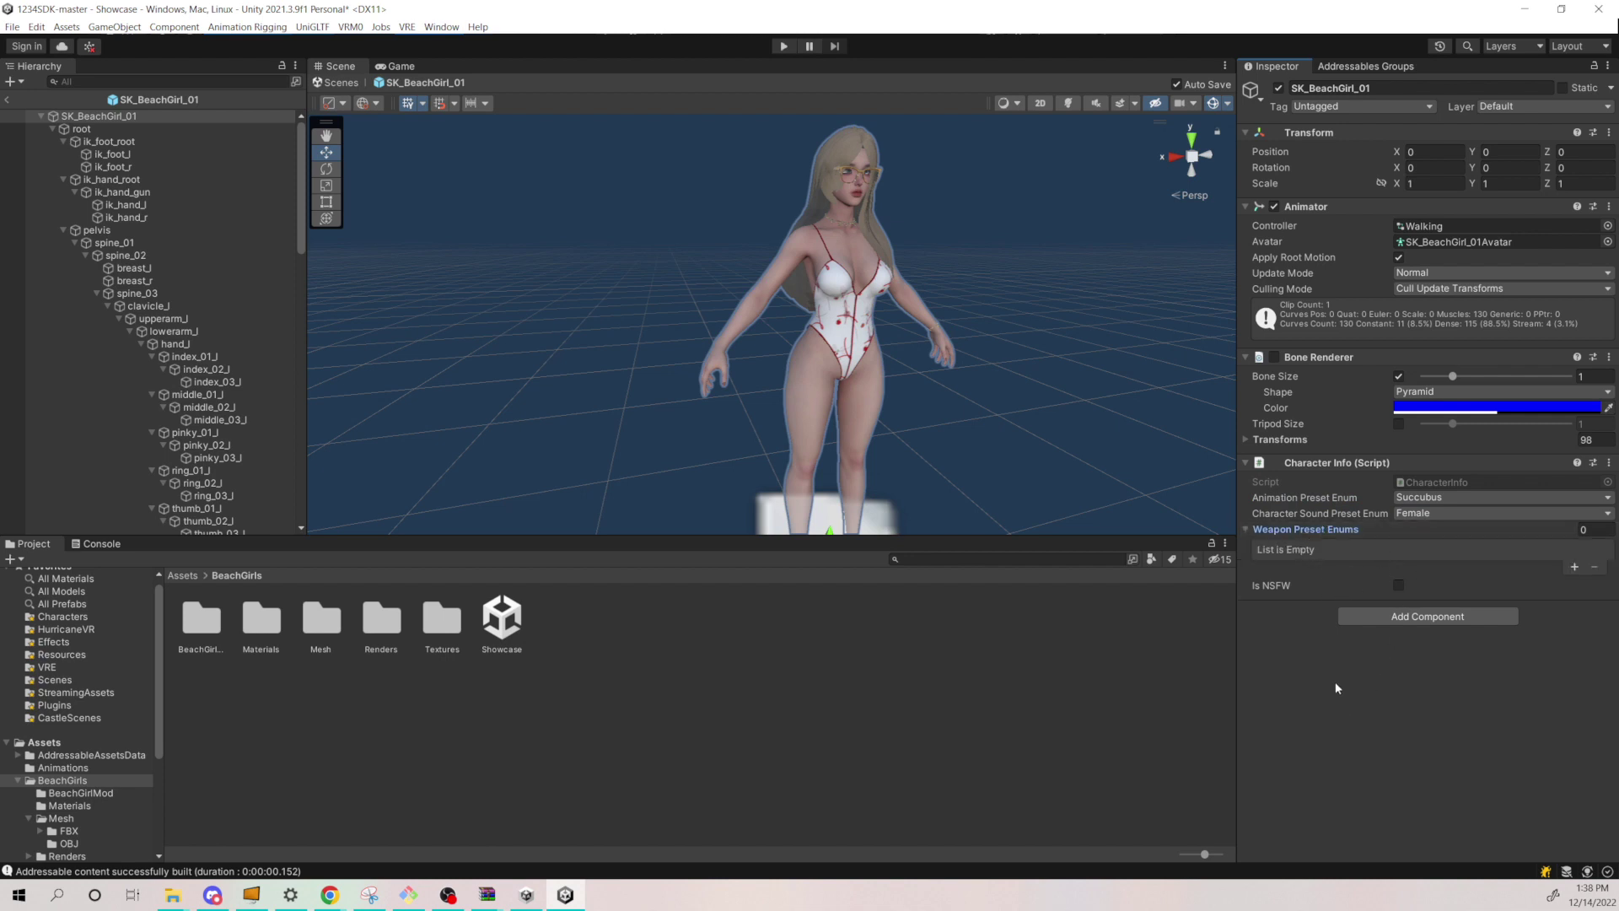
pyautogui.click(1574, 567)
pyautogui.click(1458, 548)
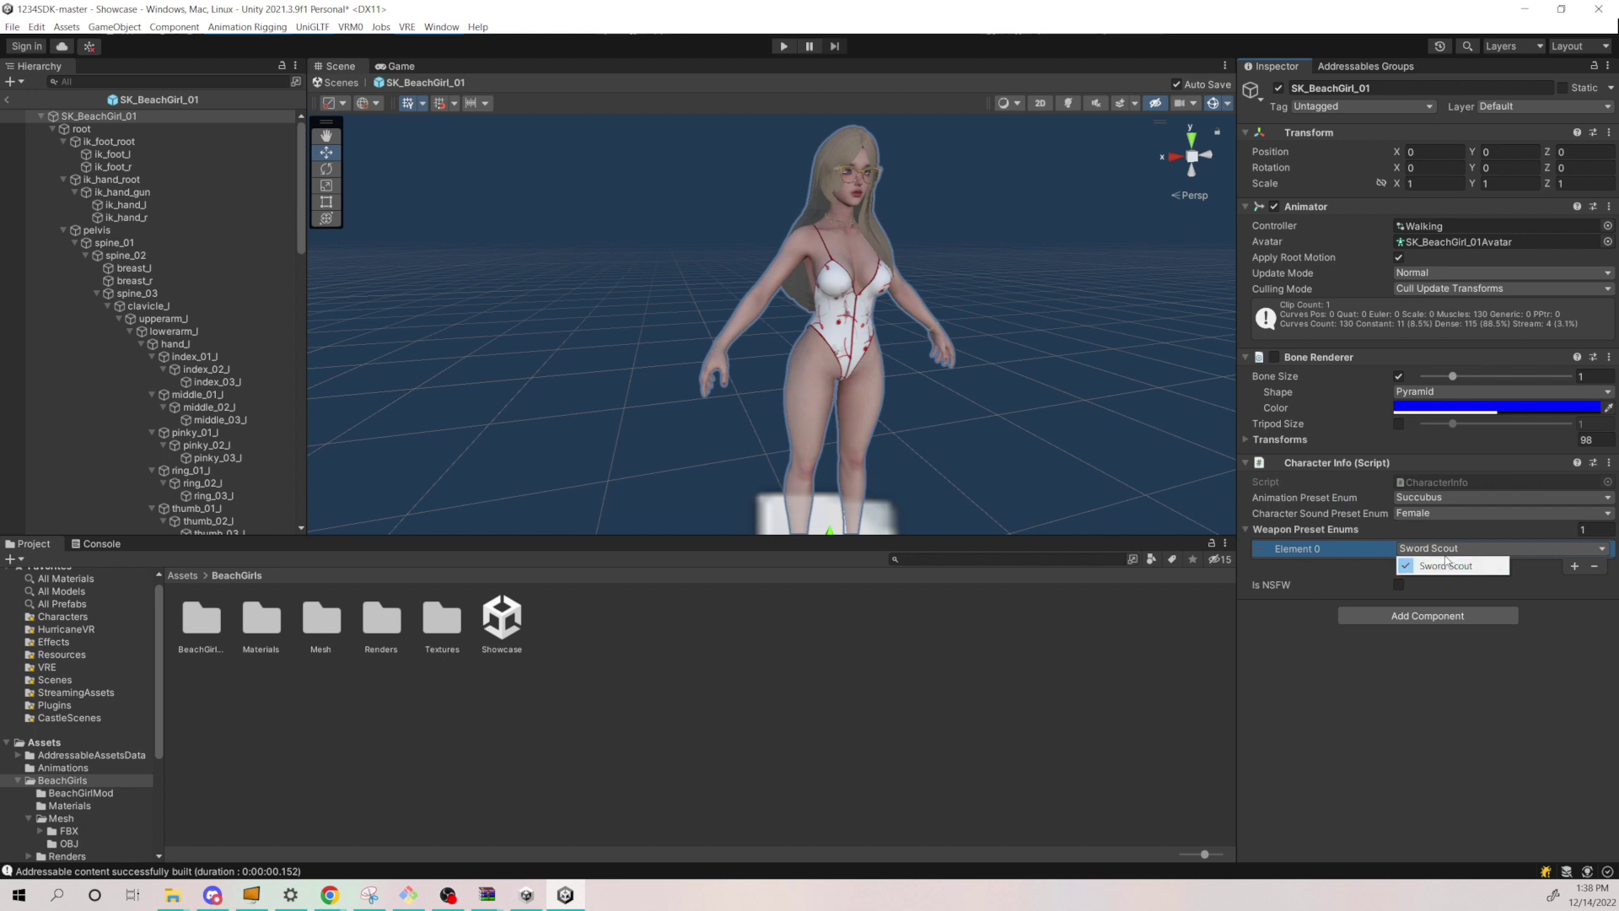
pyautogui.click(1298, 702)
pyautogui.click(1590, 569)
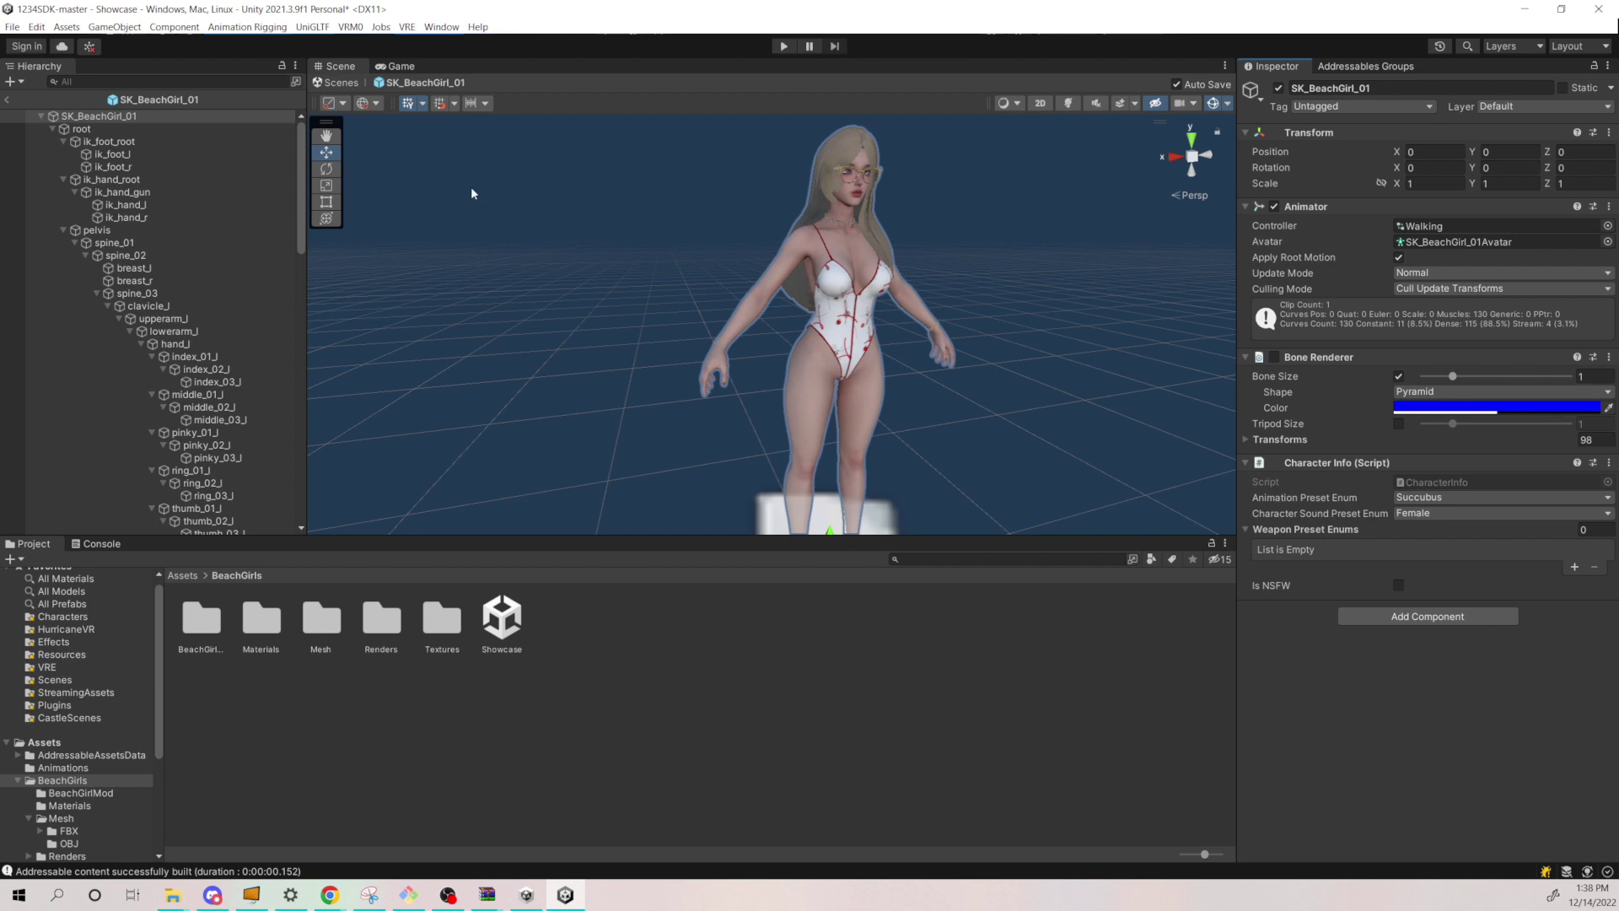
# Build the mod from the BeachGirls/BeachGirlMod folder, saving the modified scenes and dismissing the completion notice.
pyautogui.click(406, 26)
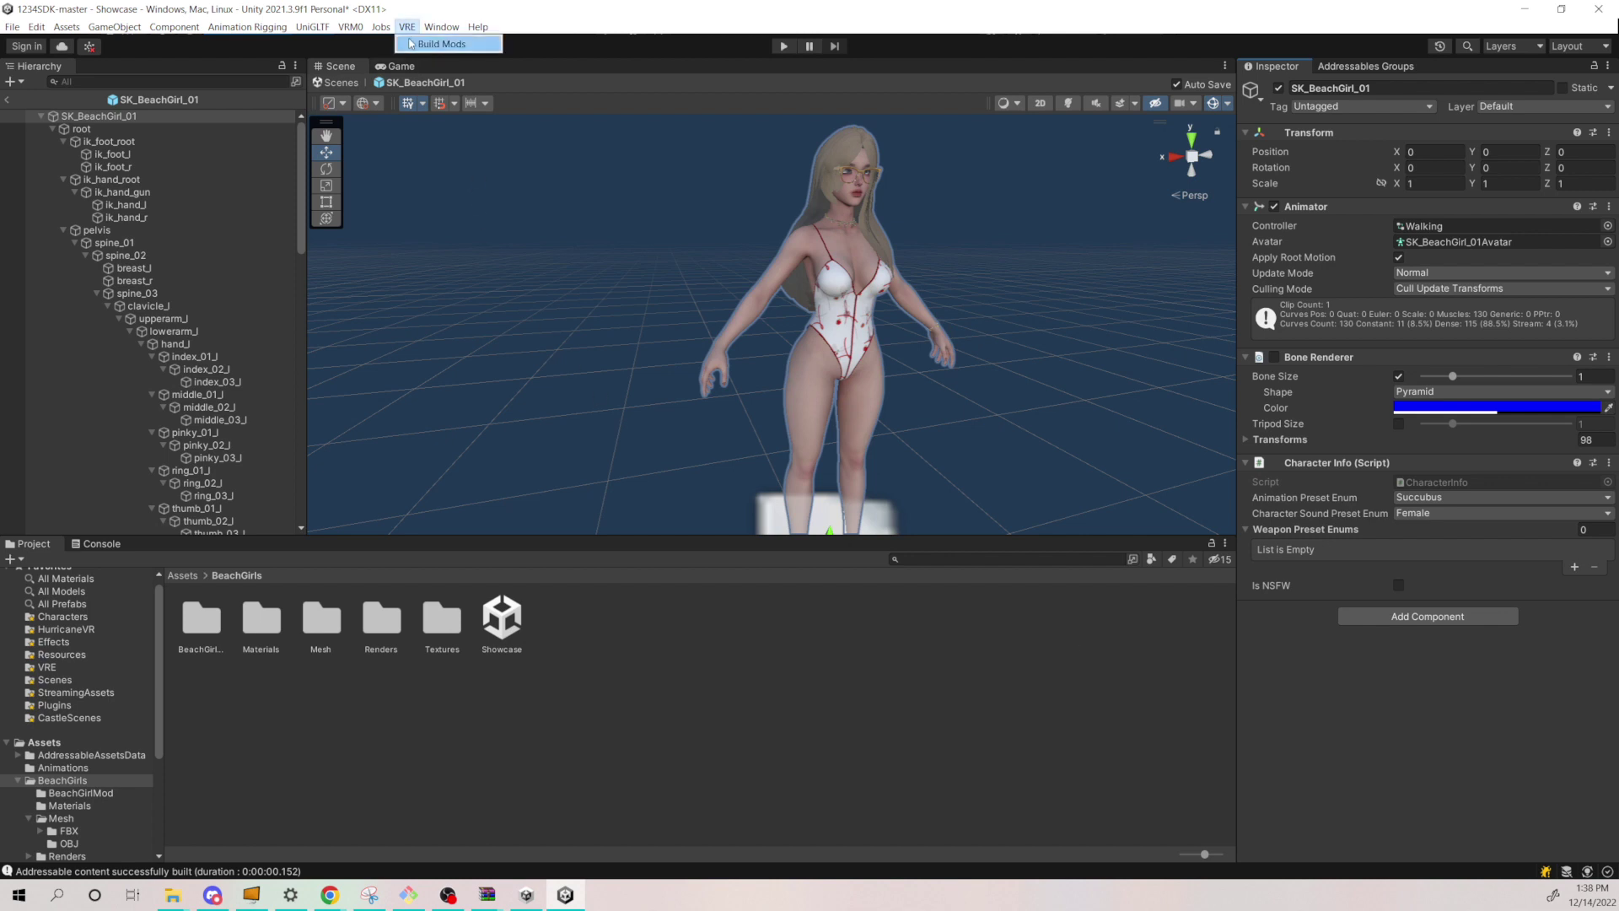
pyautogui.click(438, 44)
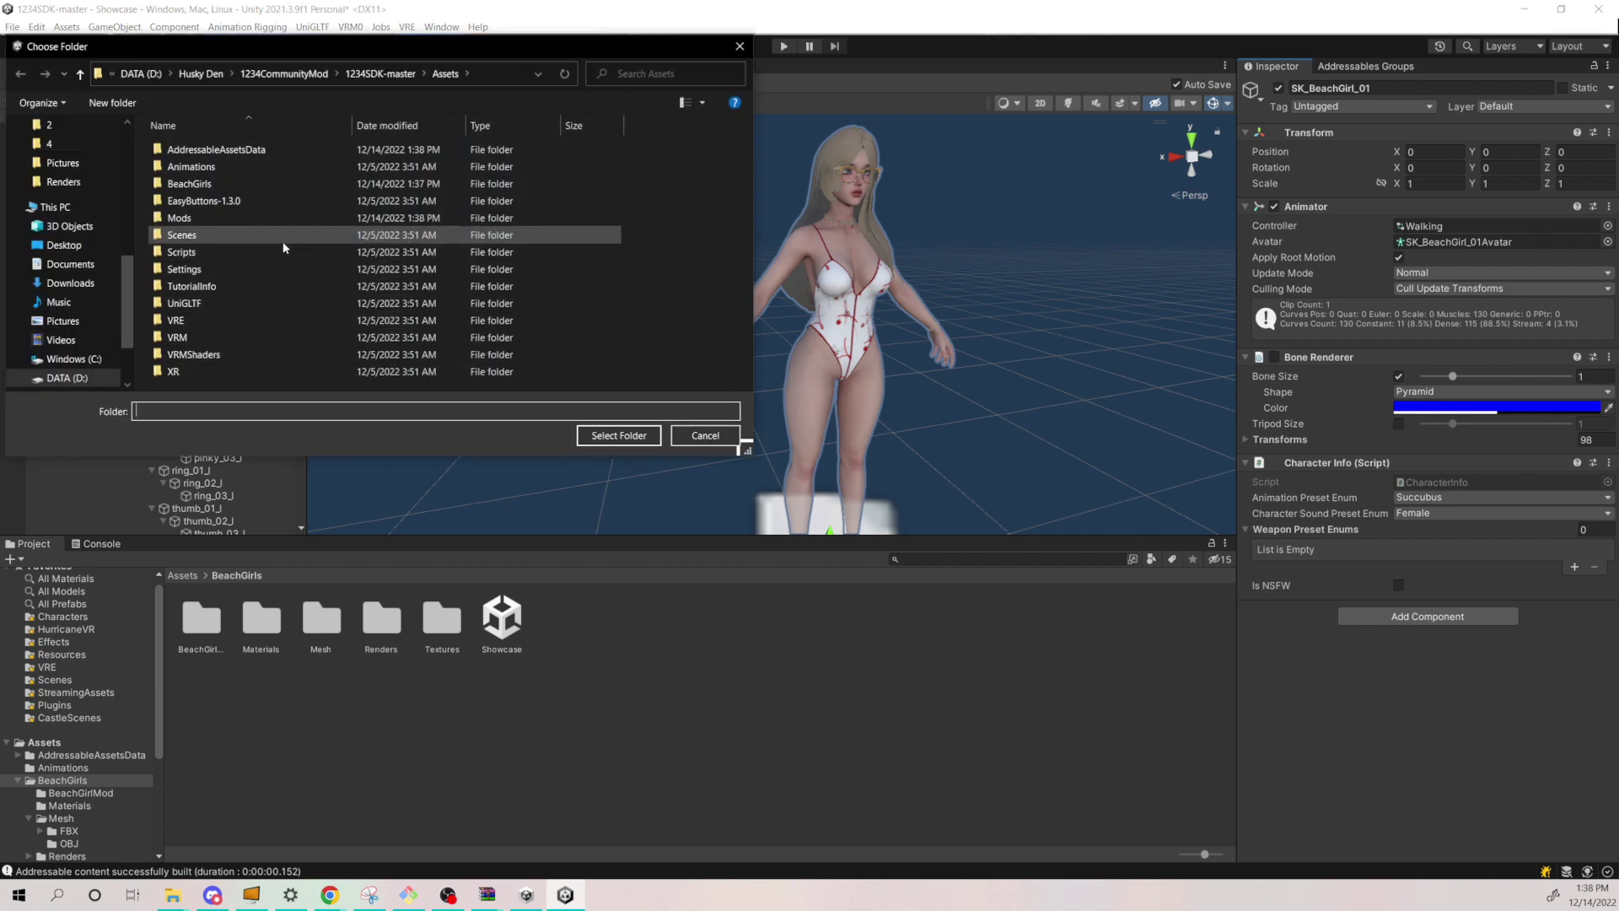
pyautogui.doubleClick(190, 183)
pyautogui.click(216, 149)
pyautogui.doubleClick(216, 149)
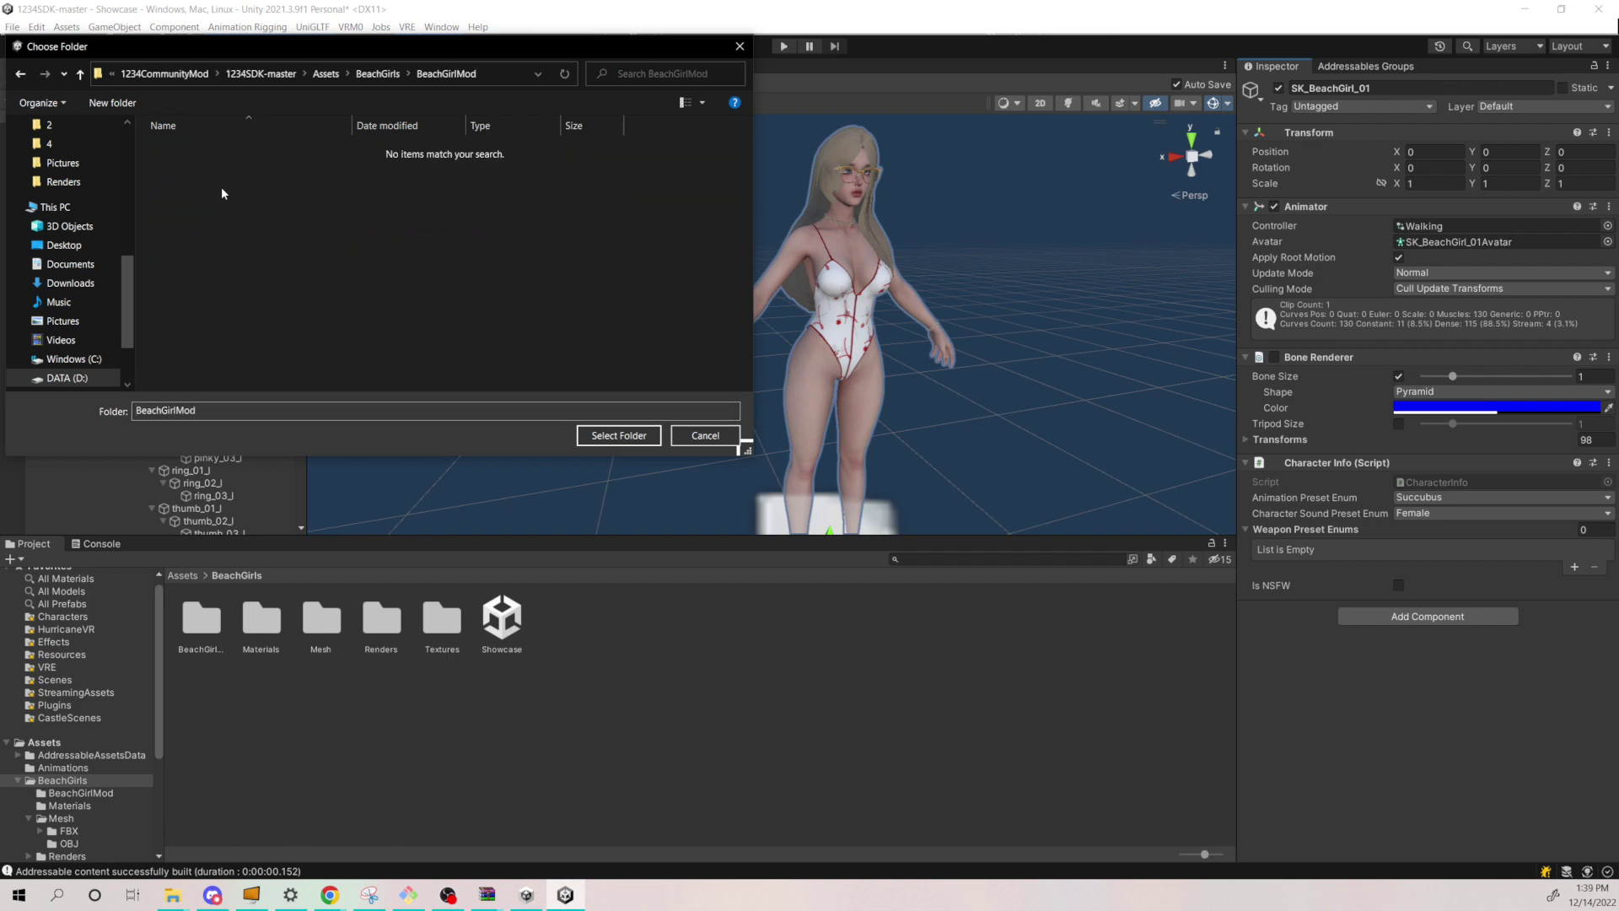
pyautogui.click(618, 436)
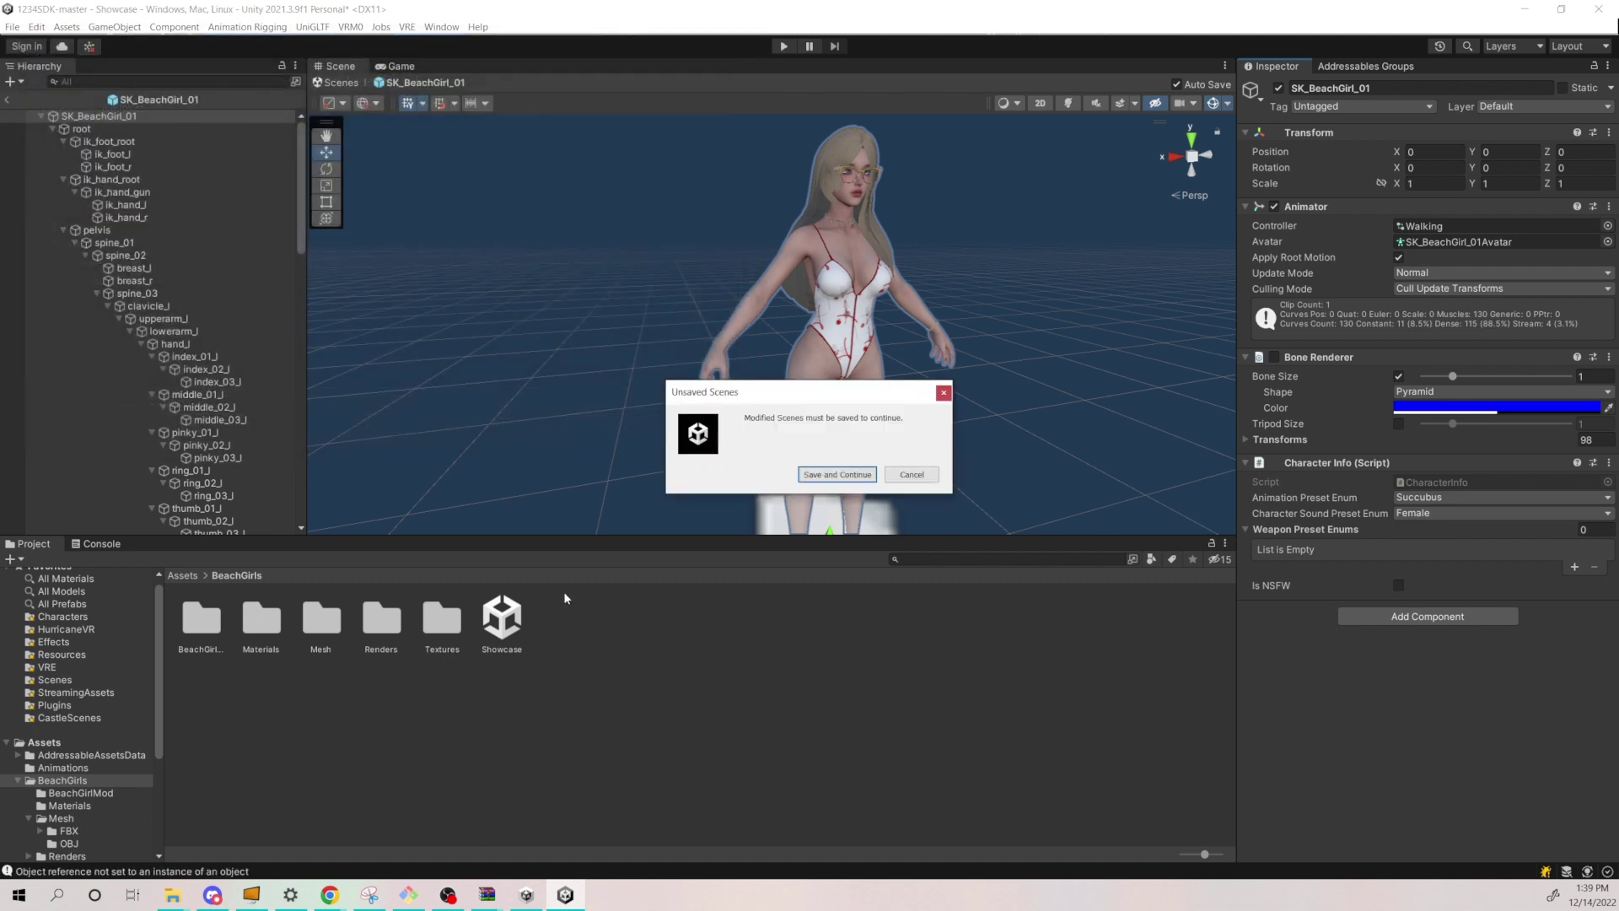
pyautogui.click(818, 477)
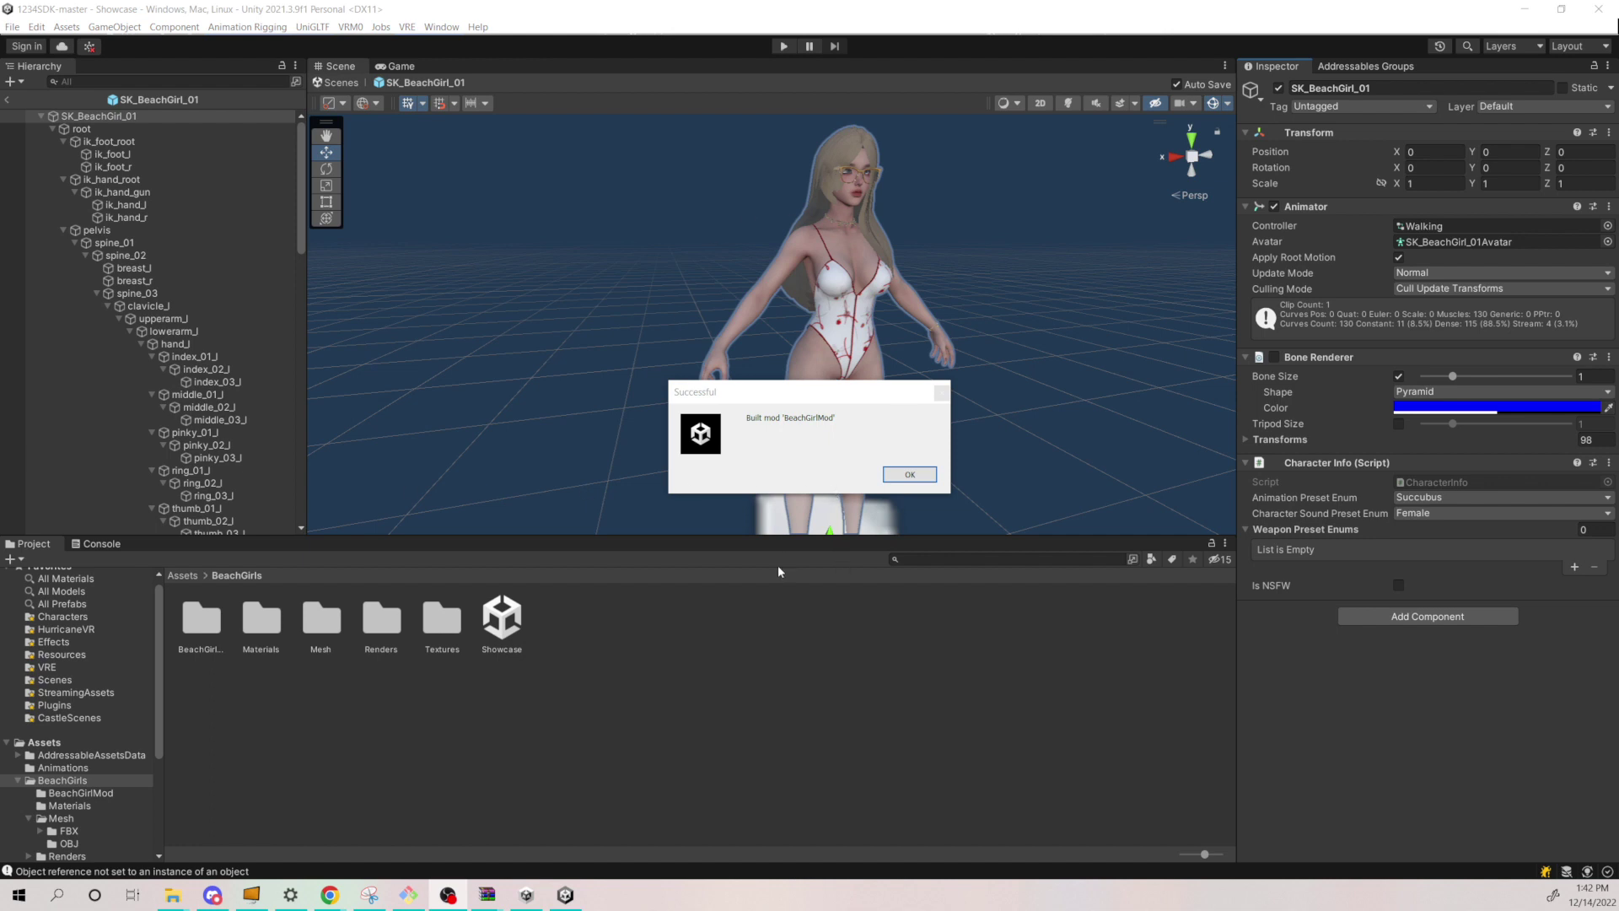
pyautogui.click(787, 451)
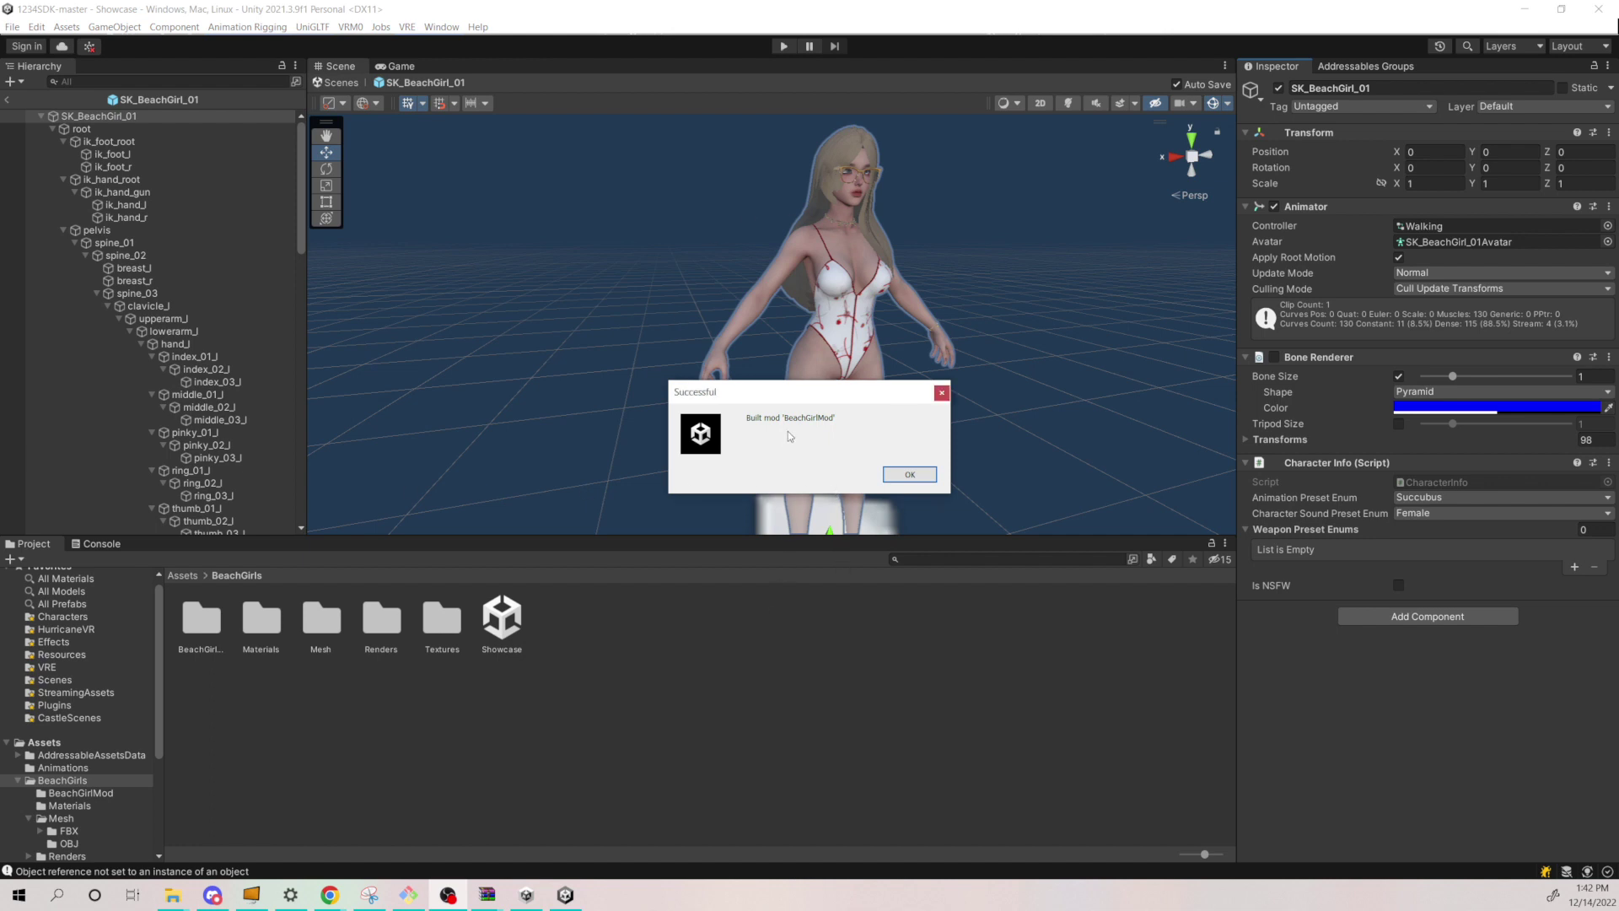
pyautogui.click(907, 479)
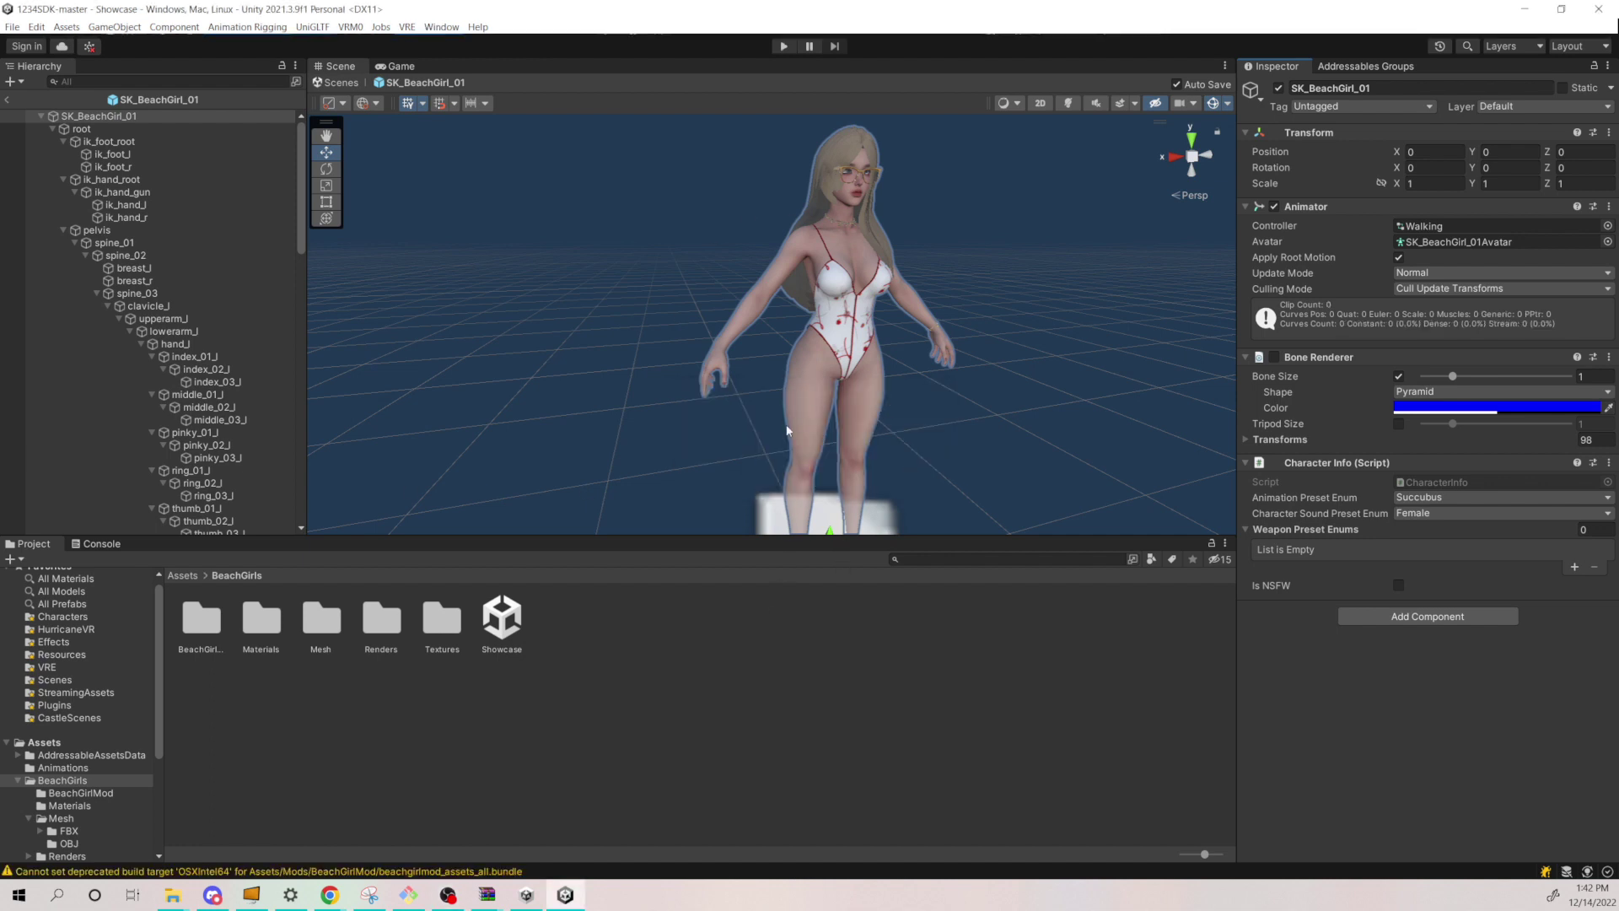
# Examine the built files in Assets/Mods/BeachGirlMod and return to the Mods folder.
pyautogui.click(196, 576)
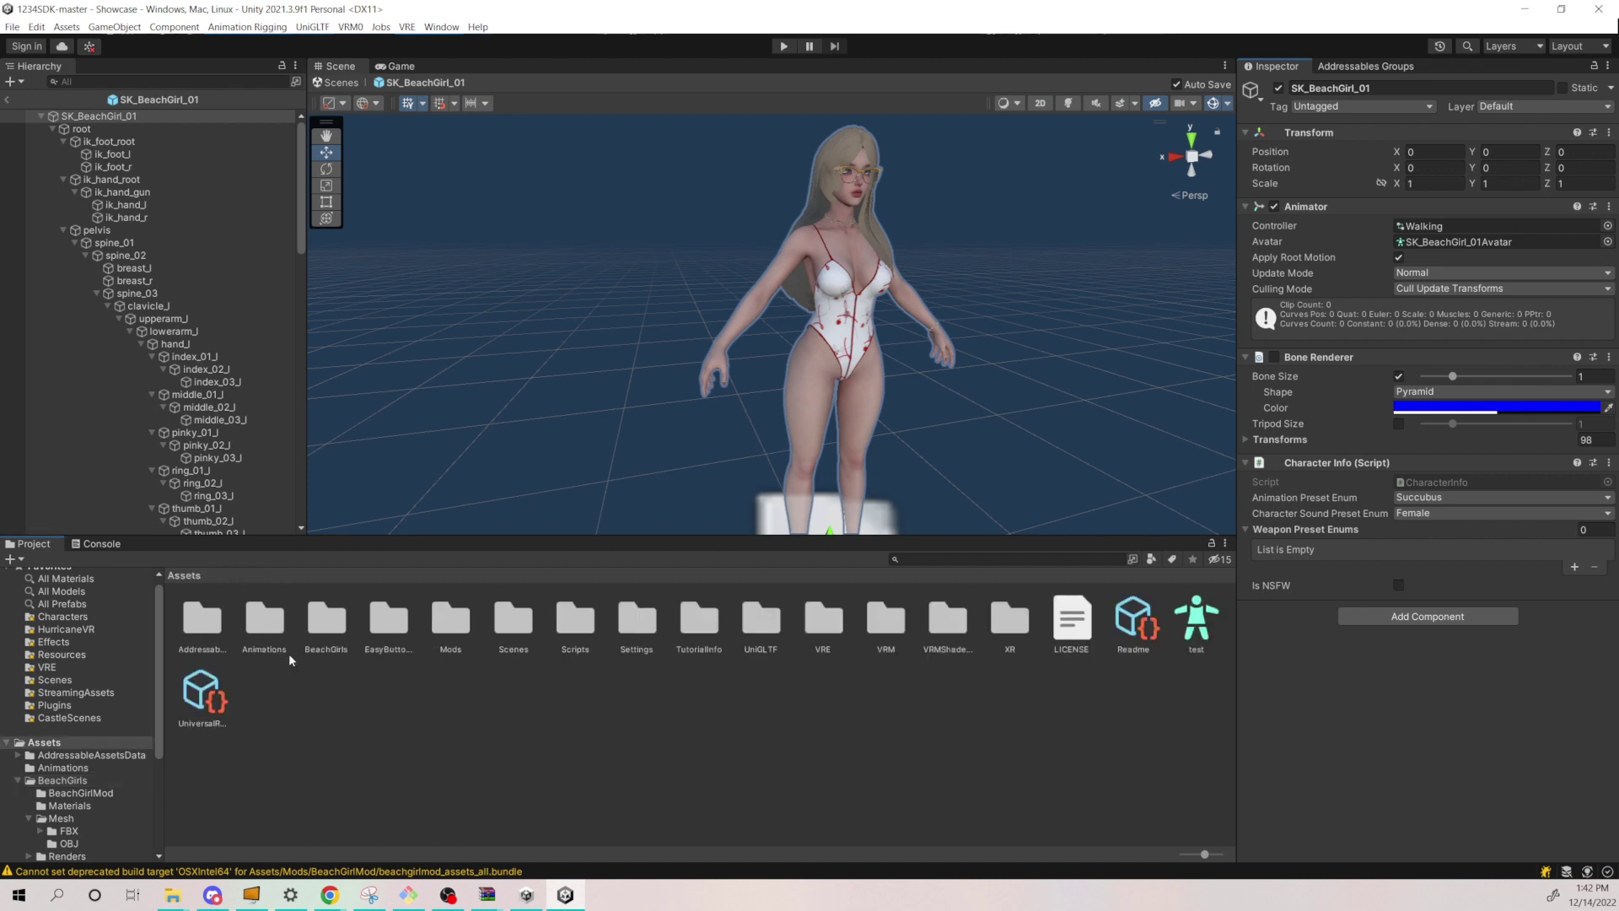
pyautogui.doubleClick(451, 628)
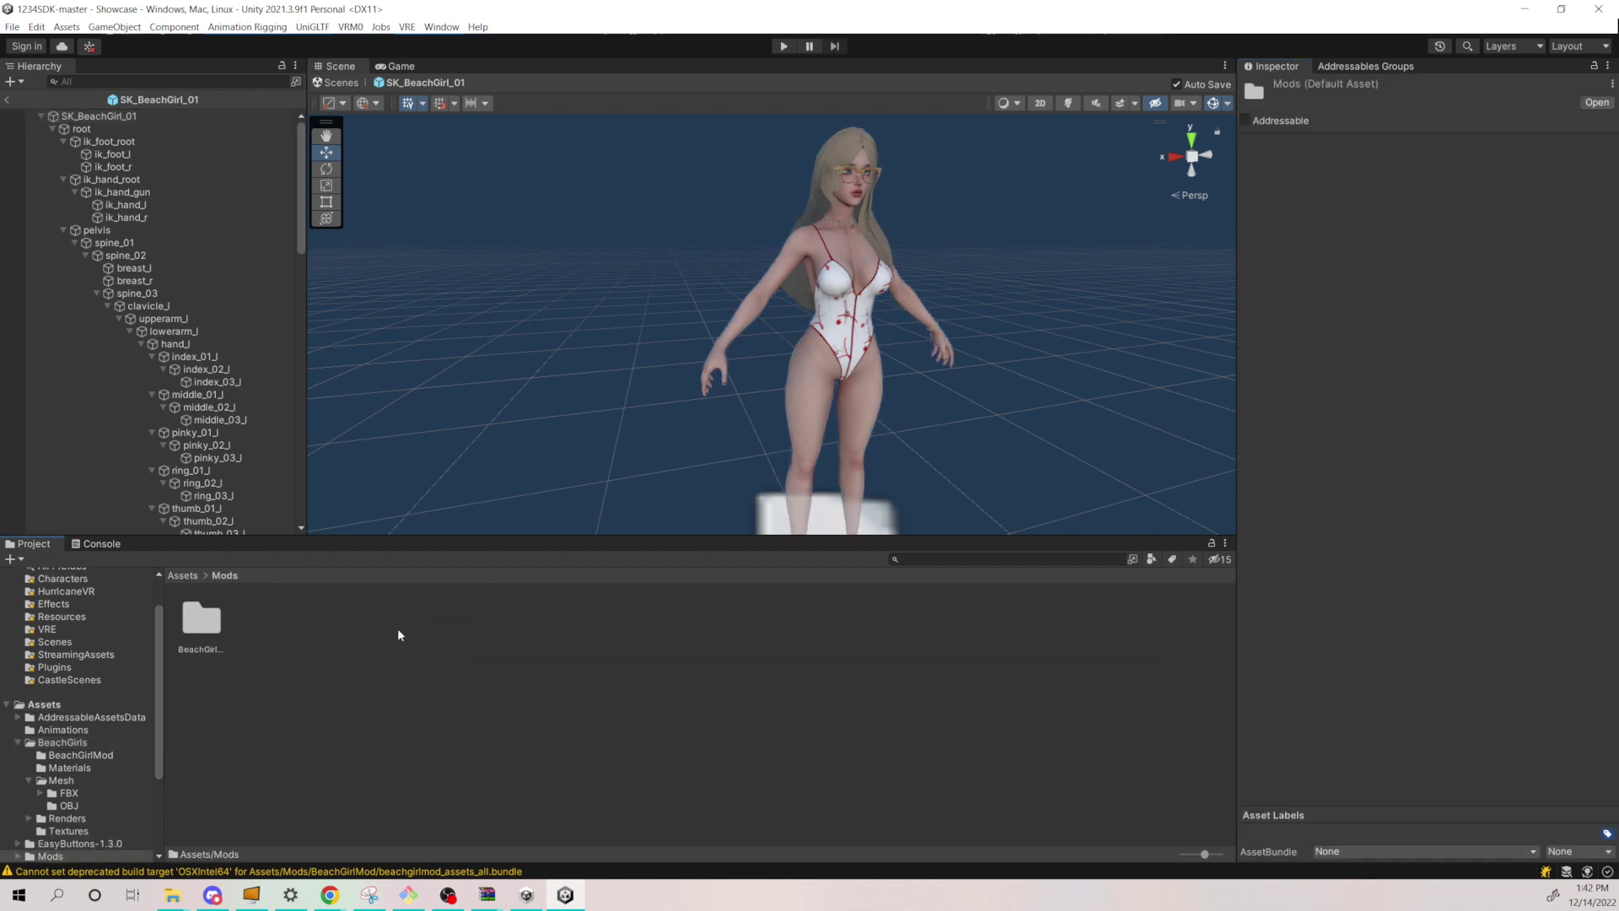
pyautogui.doubleClick(214, 628)
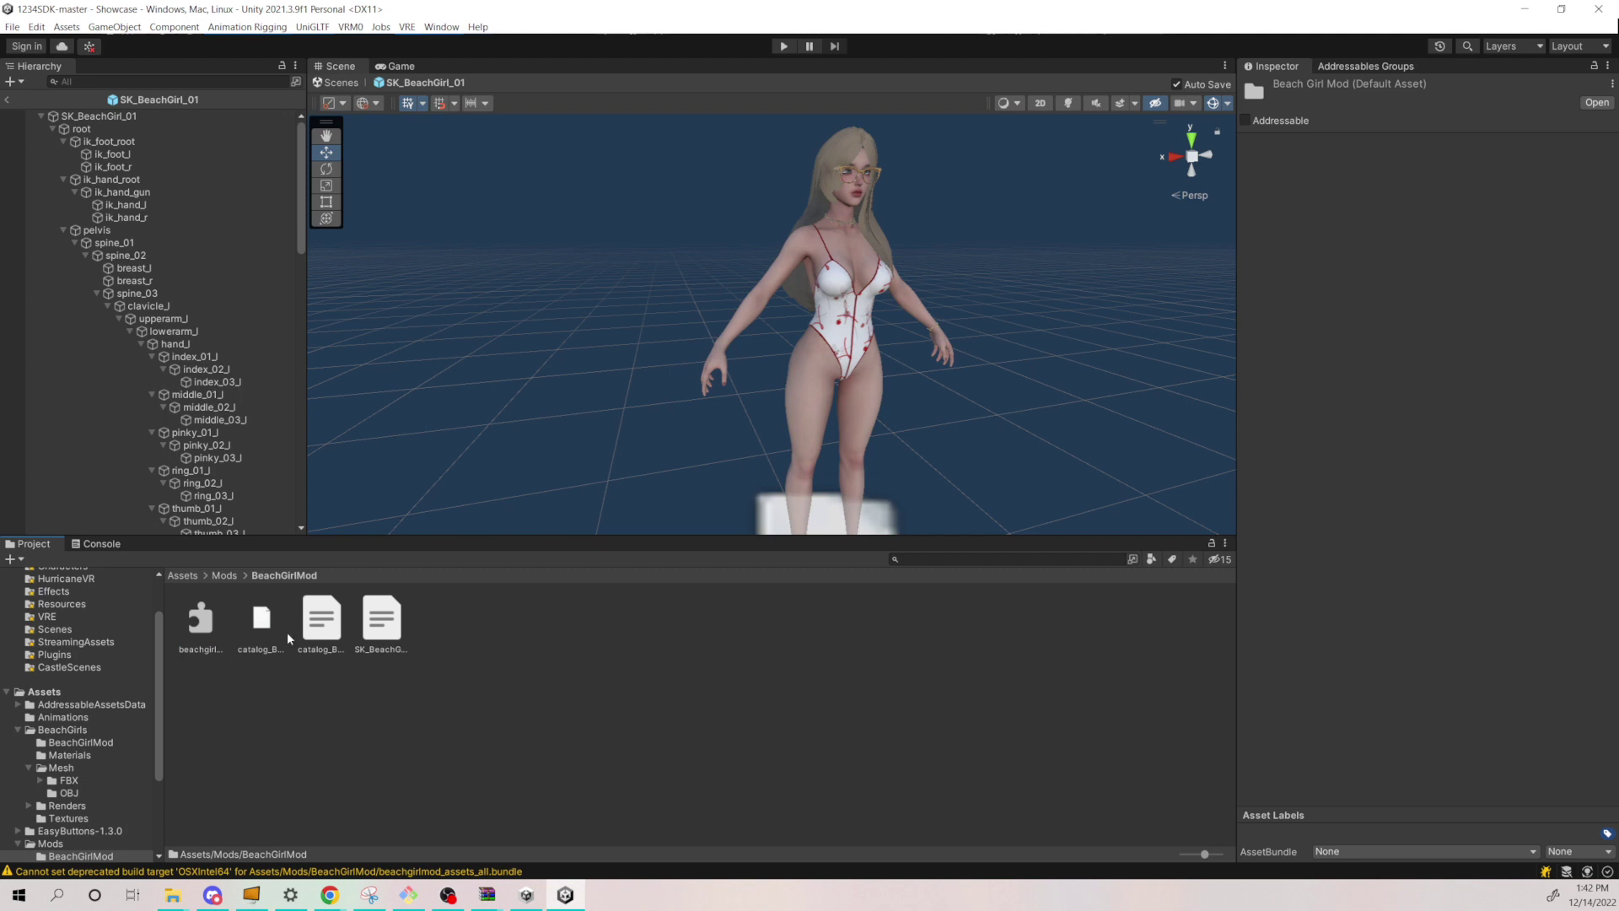
pyautogui.click(225, 576)
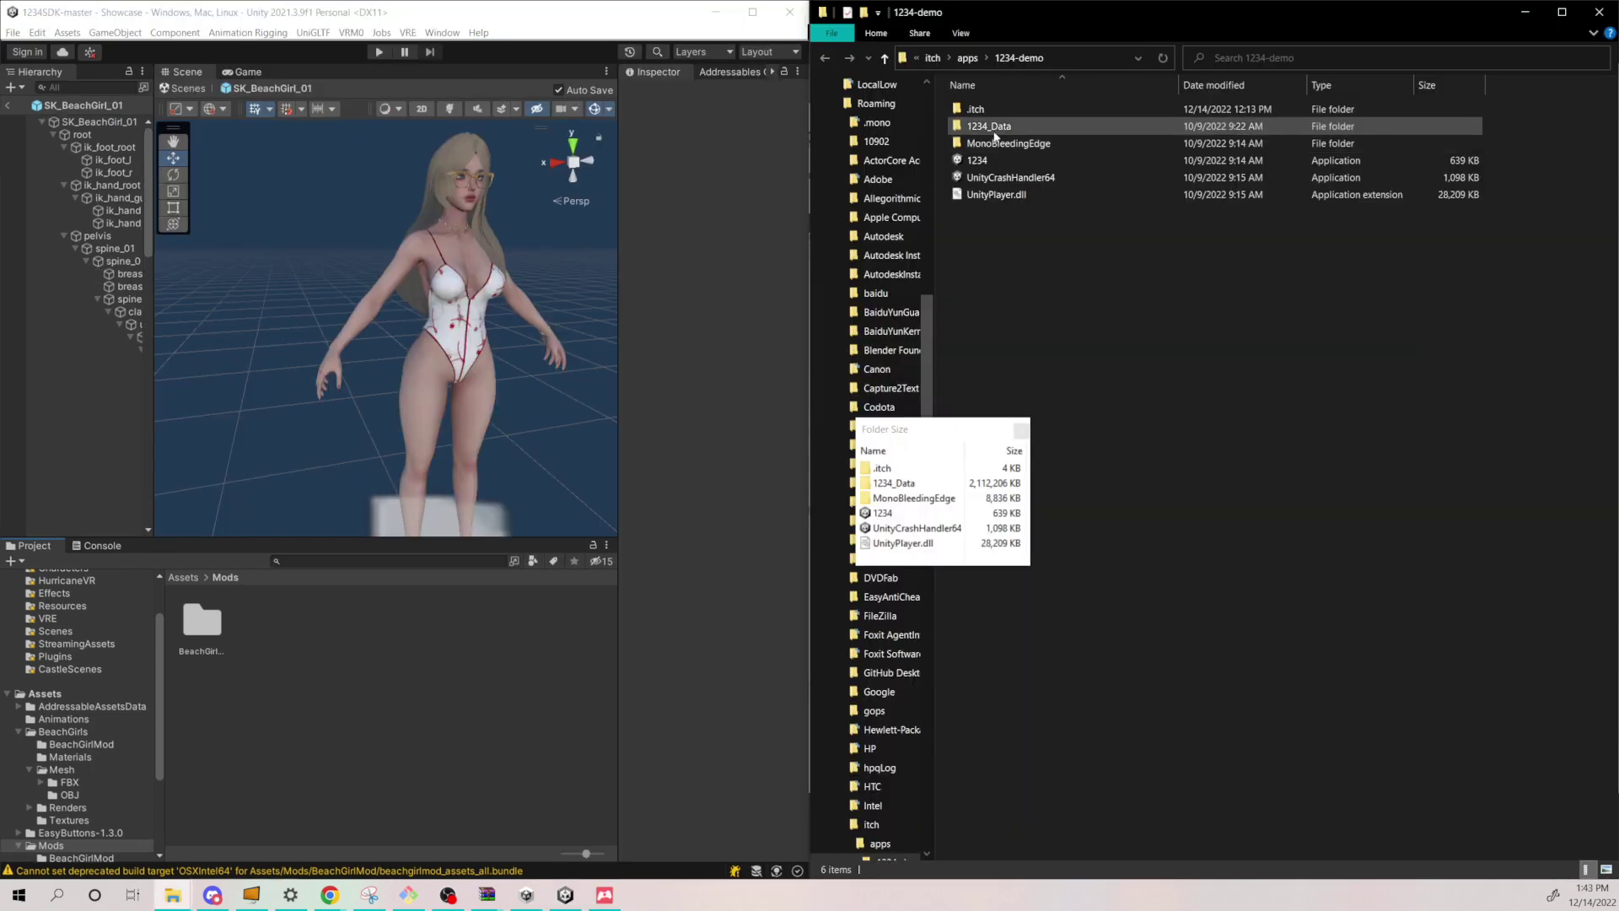
# In File Explorer, open the game's 1234_Data/StreamingAssets/Mods folder inside 1234-demo.
pyautogui.doubleClick(990, 126)
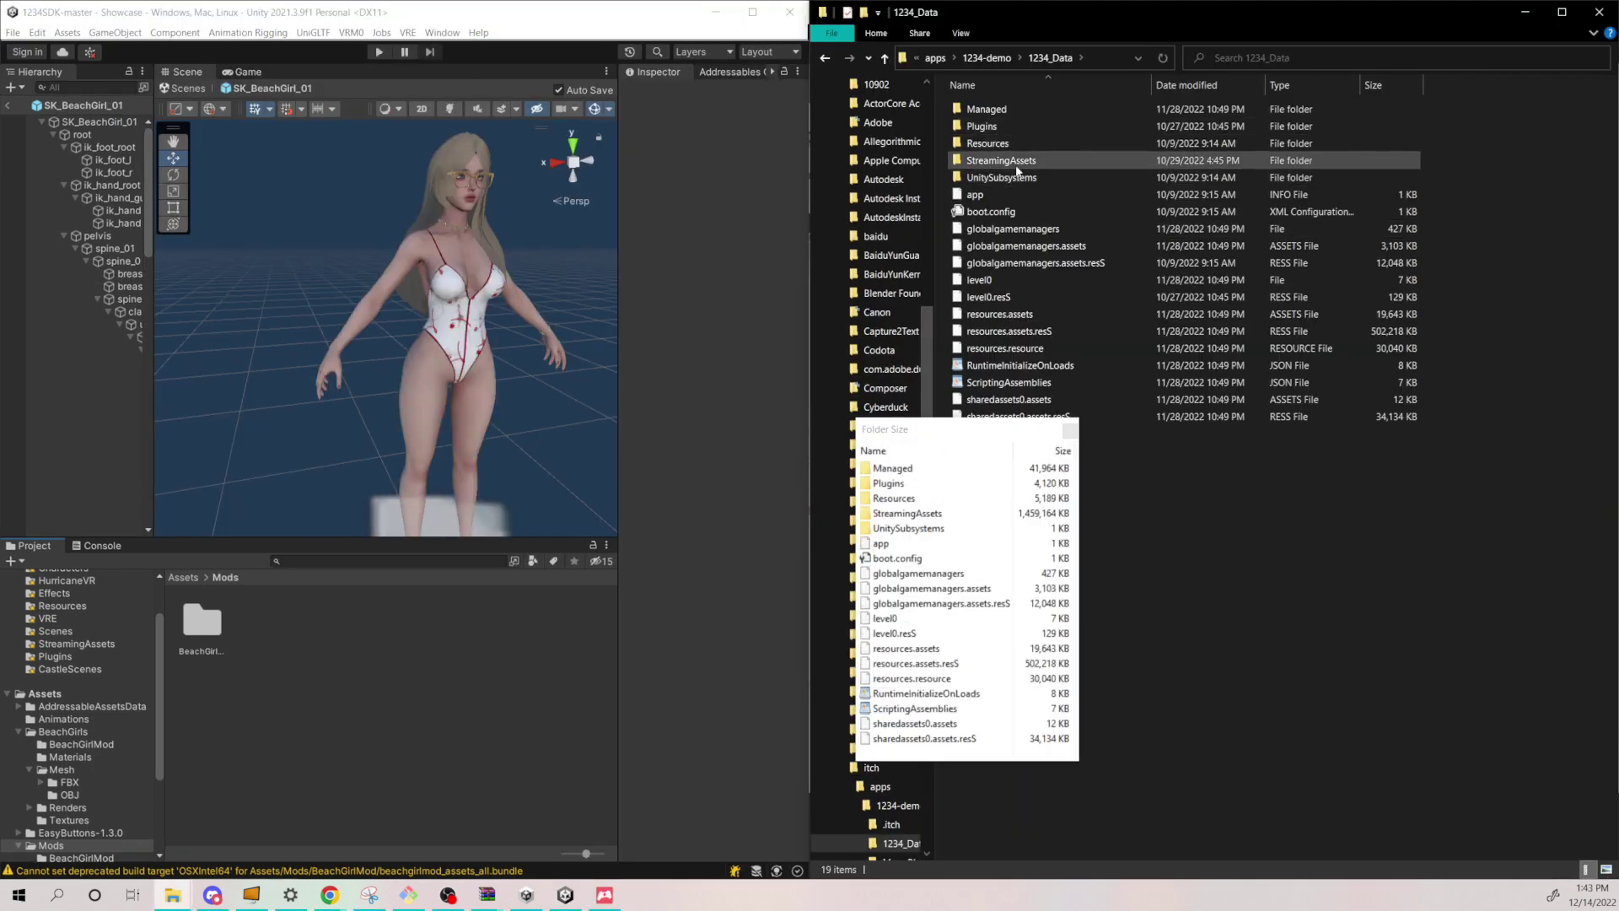
pyautogui.doubleClick(1017, 164)
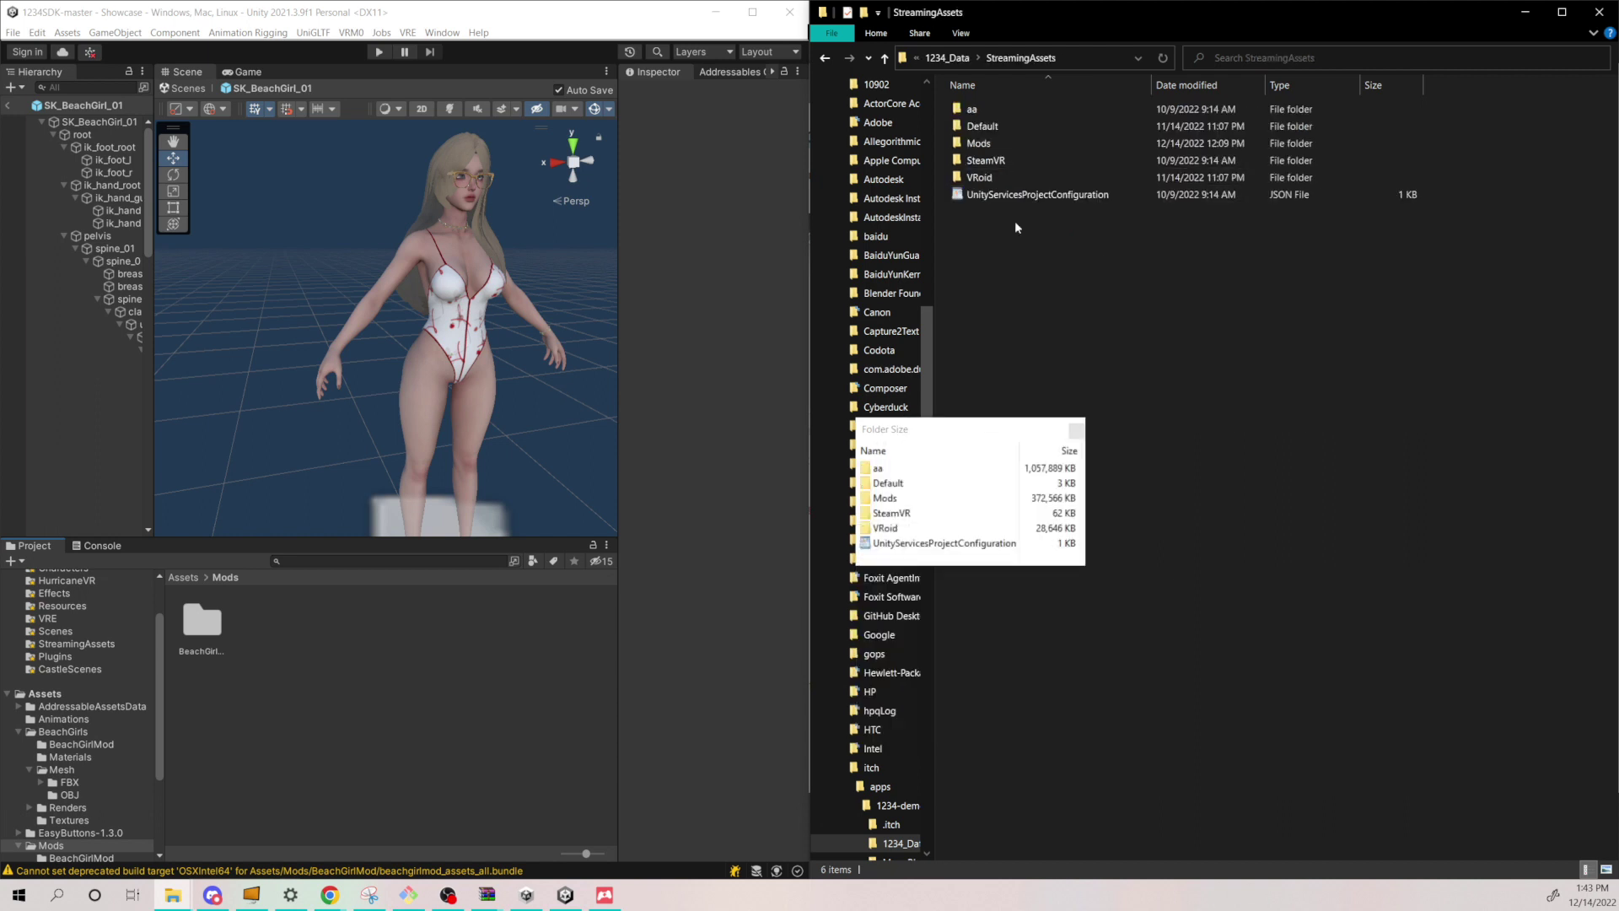
pyautogui.doubleClick(1017, 147)
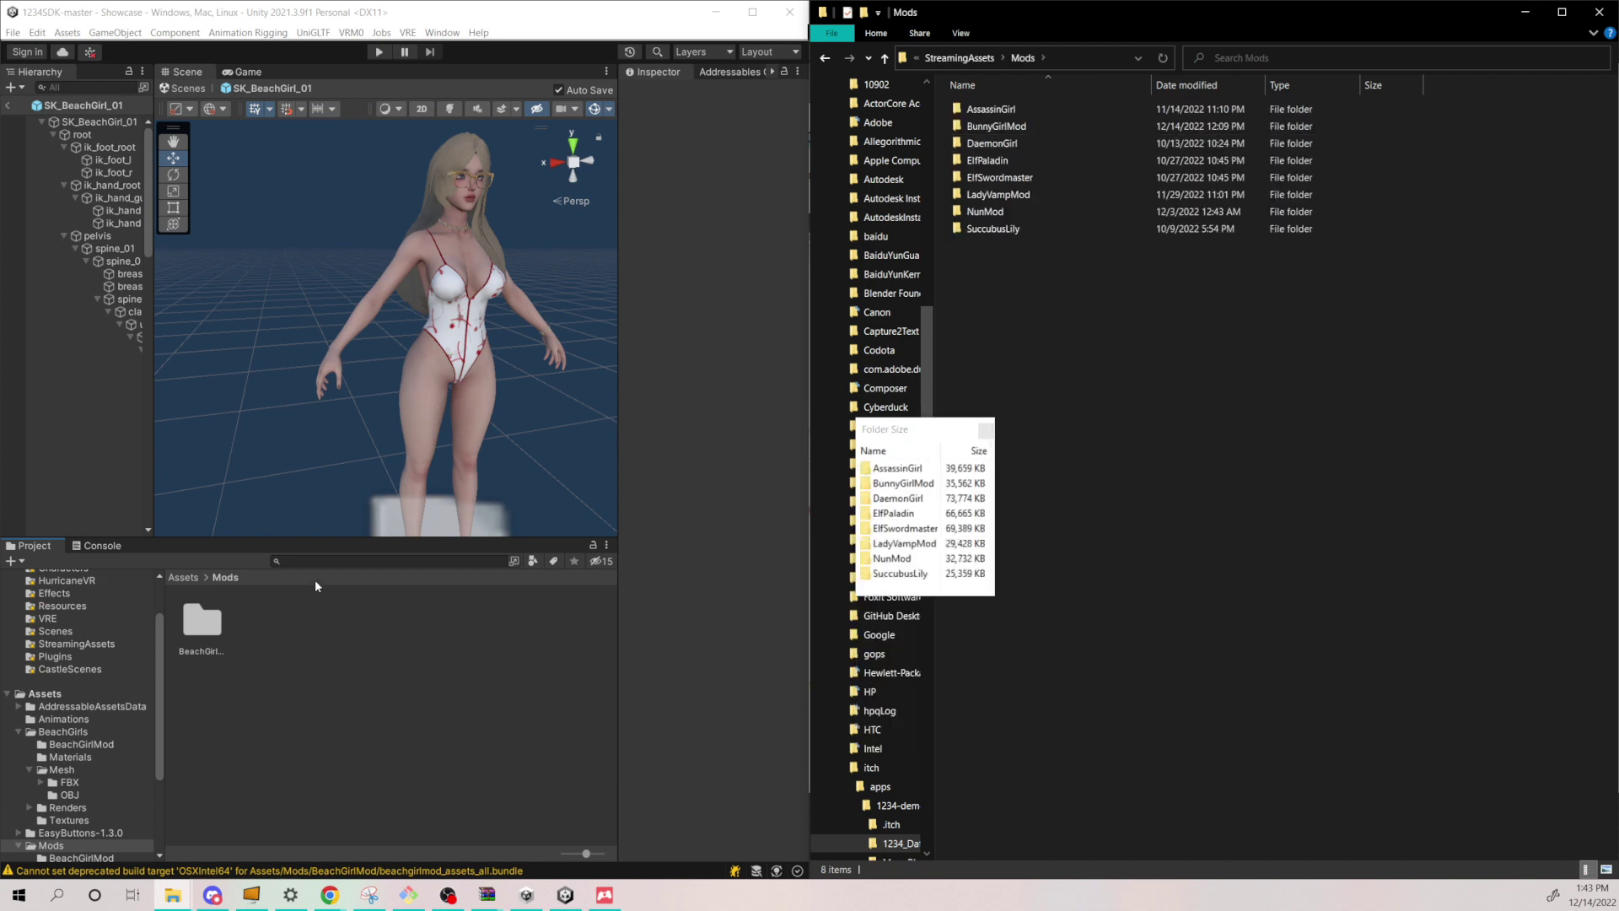
# Copy the built BeachGirlMod folder into the game's Mods folder and launch 1234 VR from the itch app.
pyautogui.moveTo(210, 628); pyautogui.dragTo(1058, 329)
pyautogui.click(1062, 381)
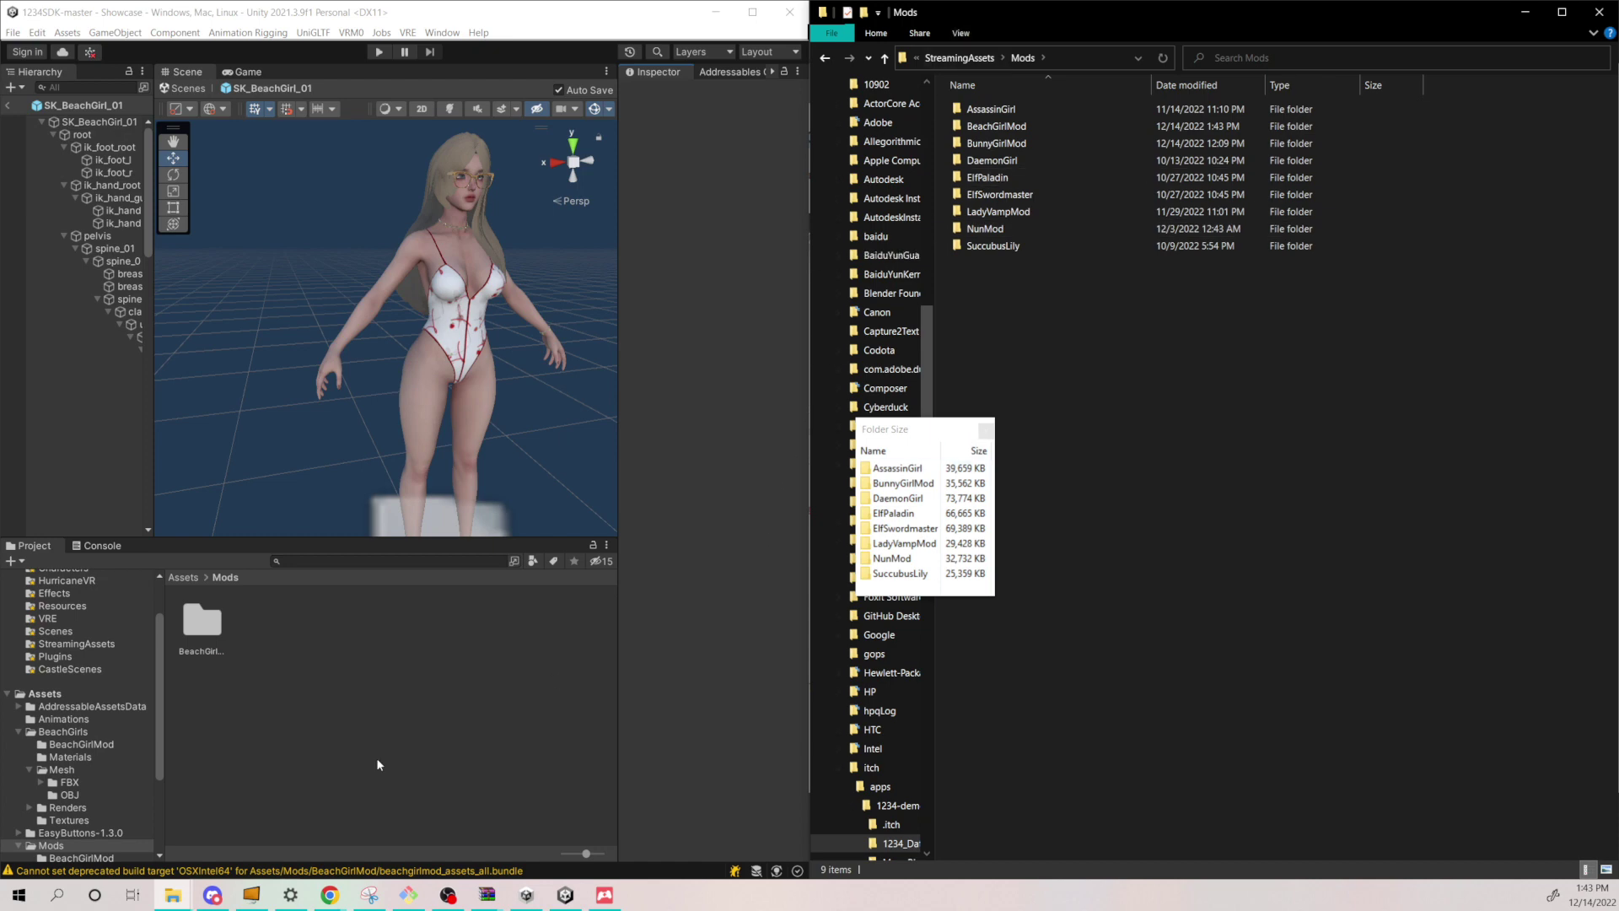
pyautogui.click(604, 895)
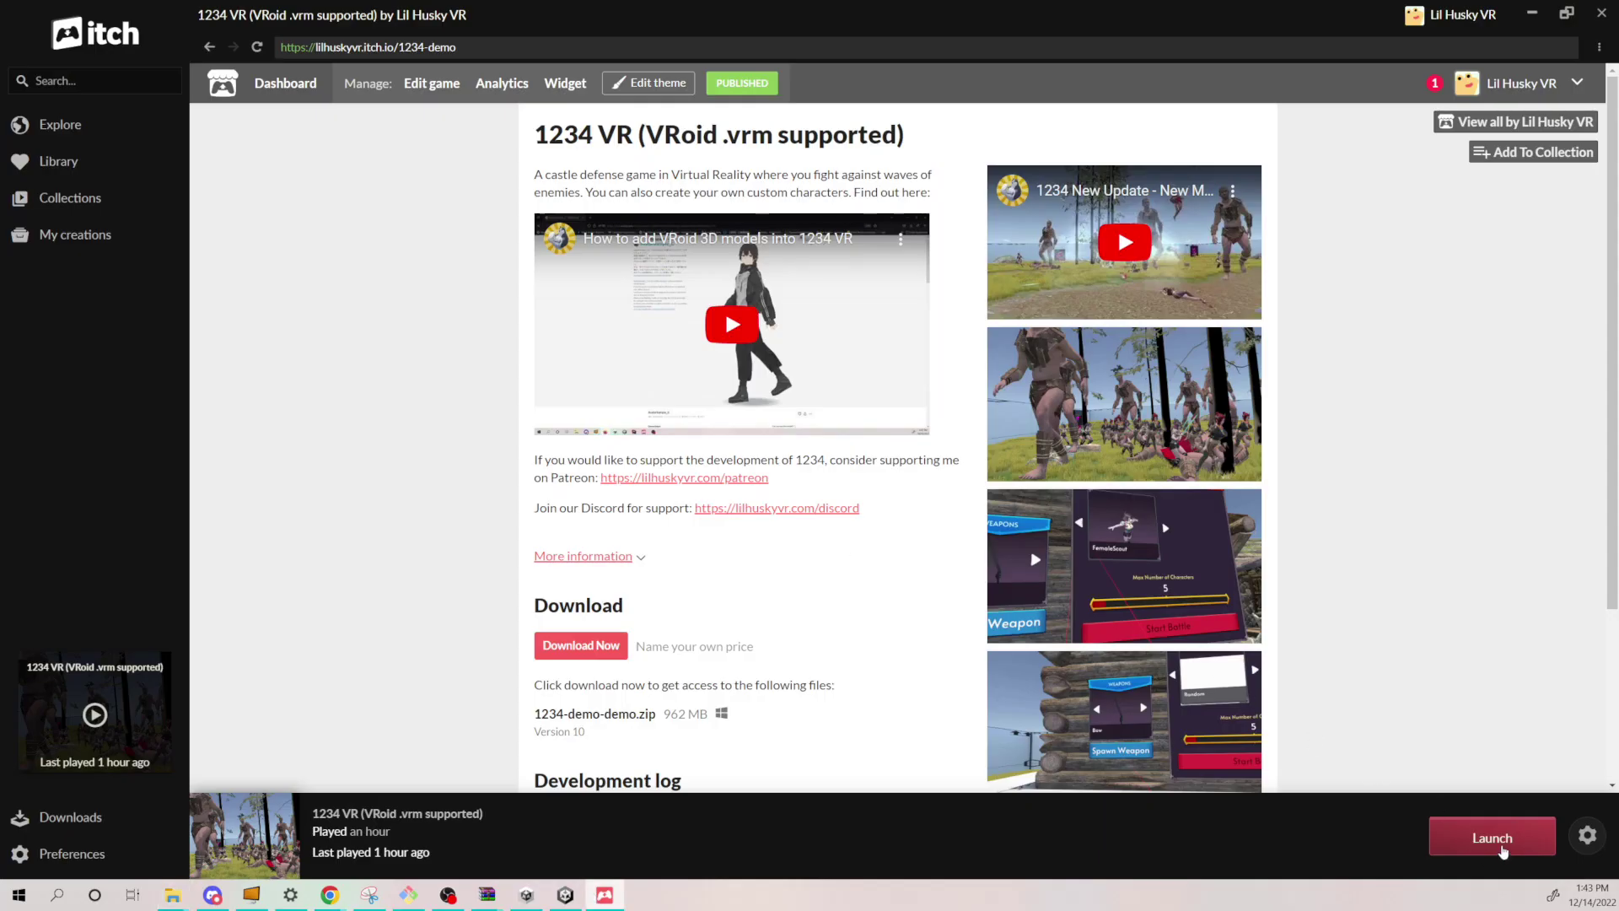
pyautogui.click(1502, 850)
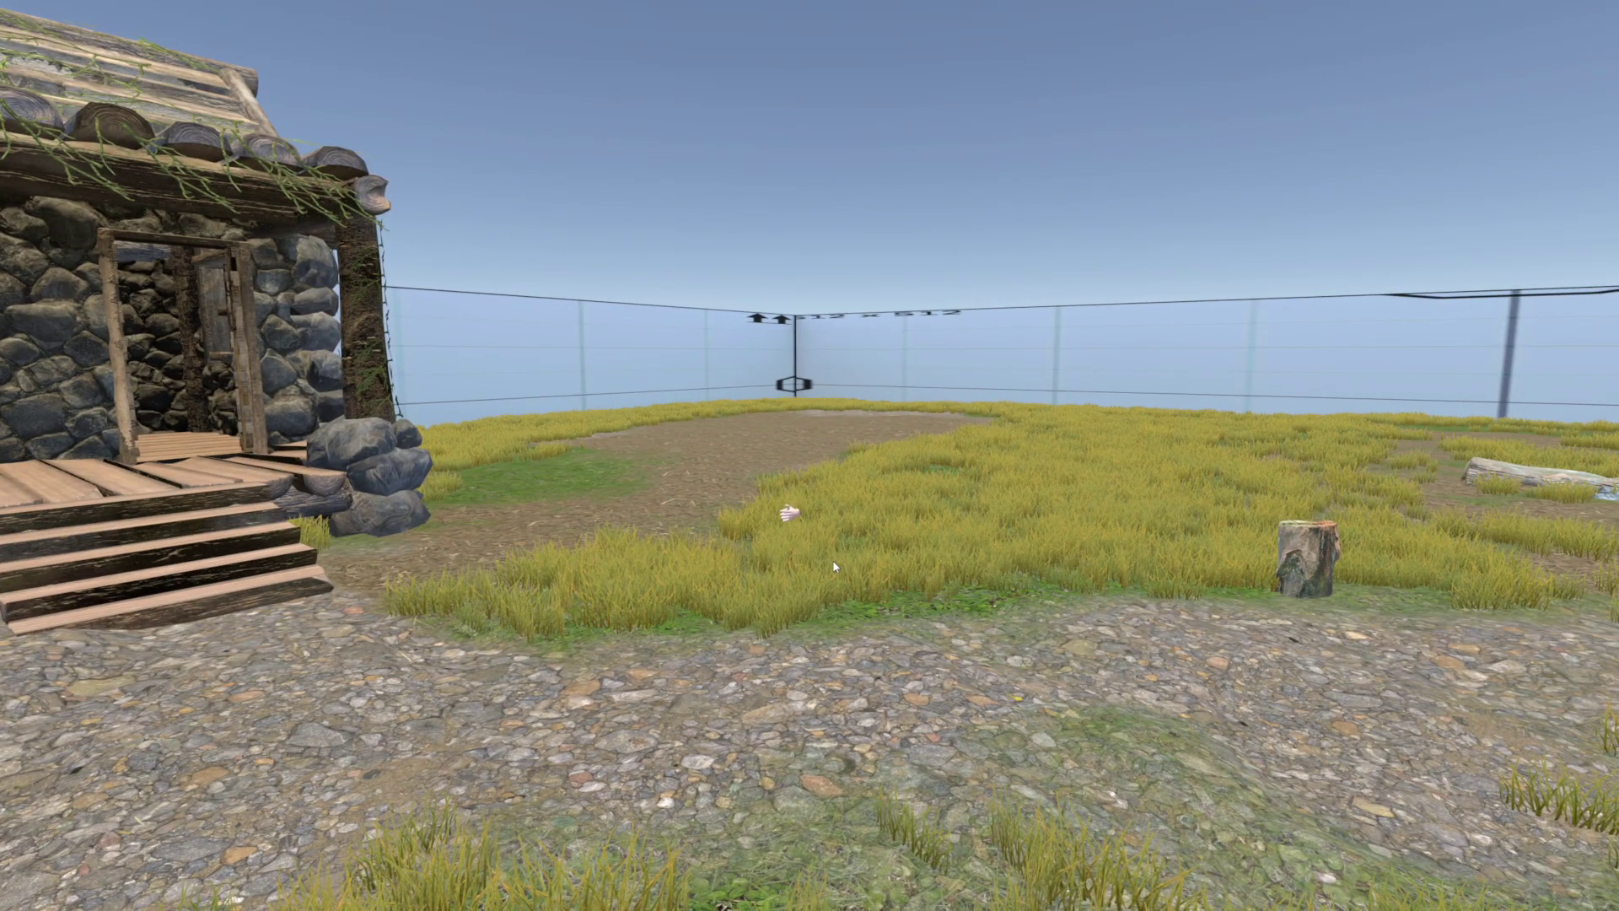
# Open the game's debug console and enter the spawn_character command without running it.
pyautogui.press('`')
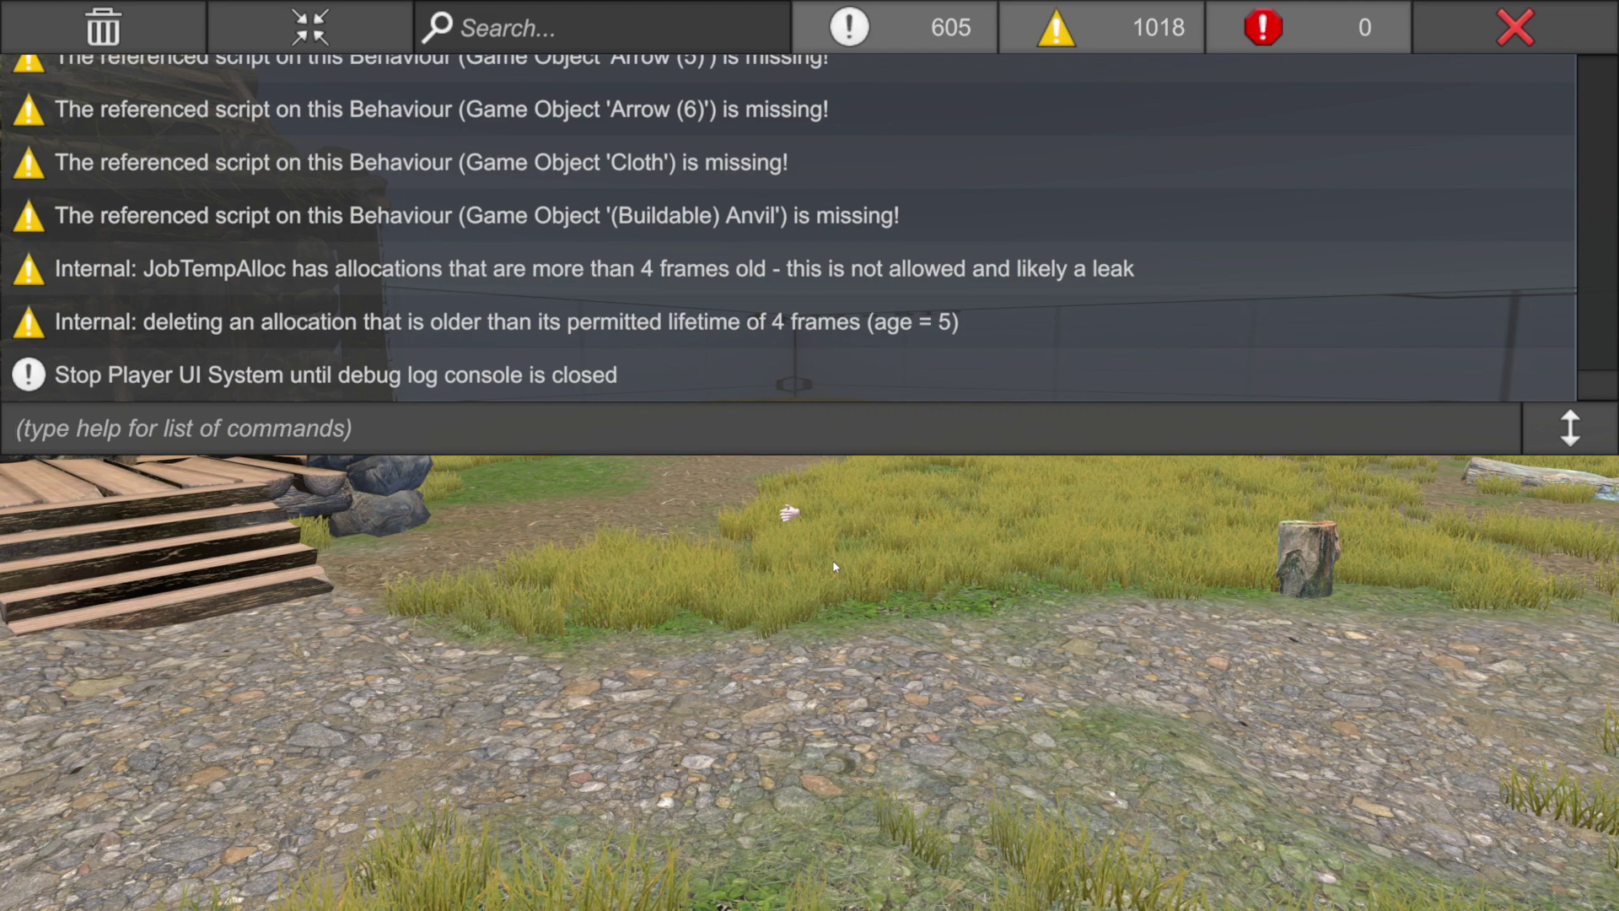
pyautogui.write('spaw')
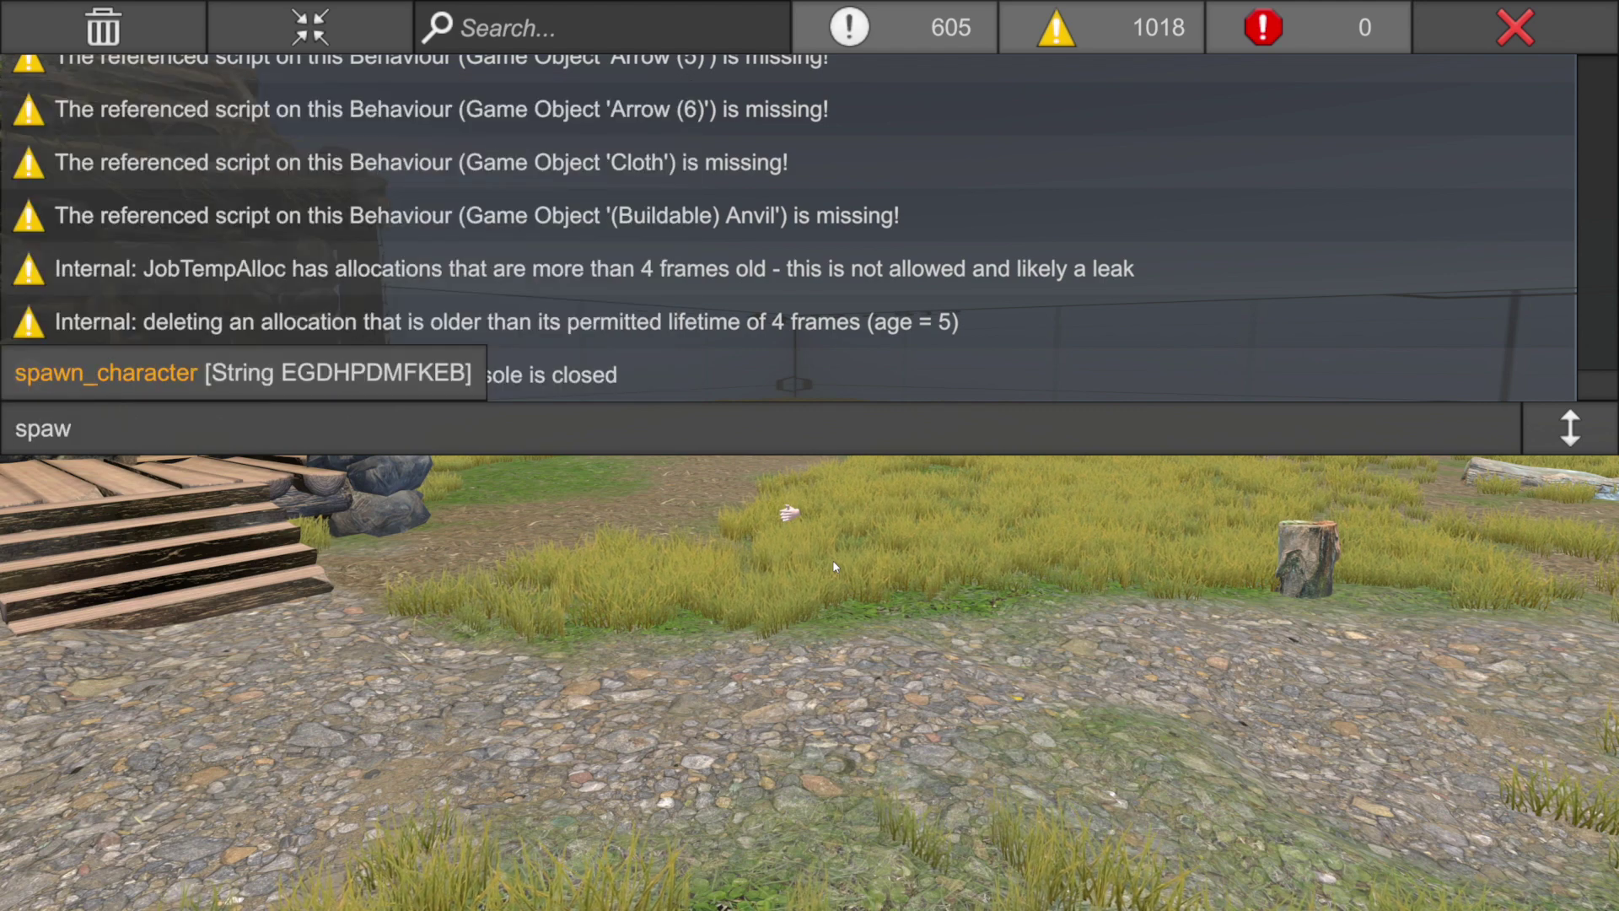
pyautogui.press('Tab')
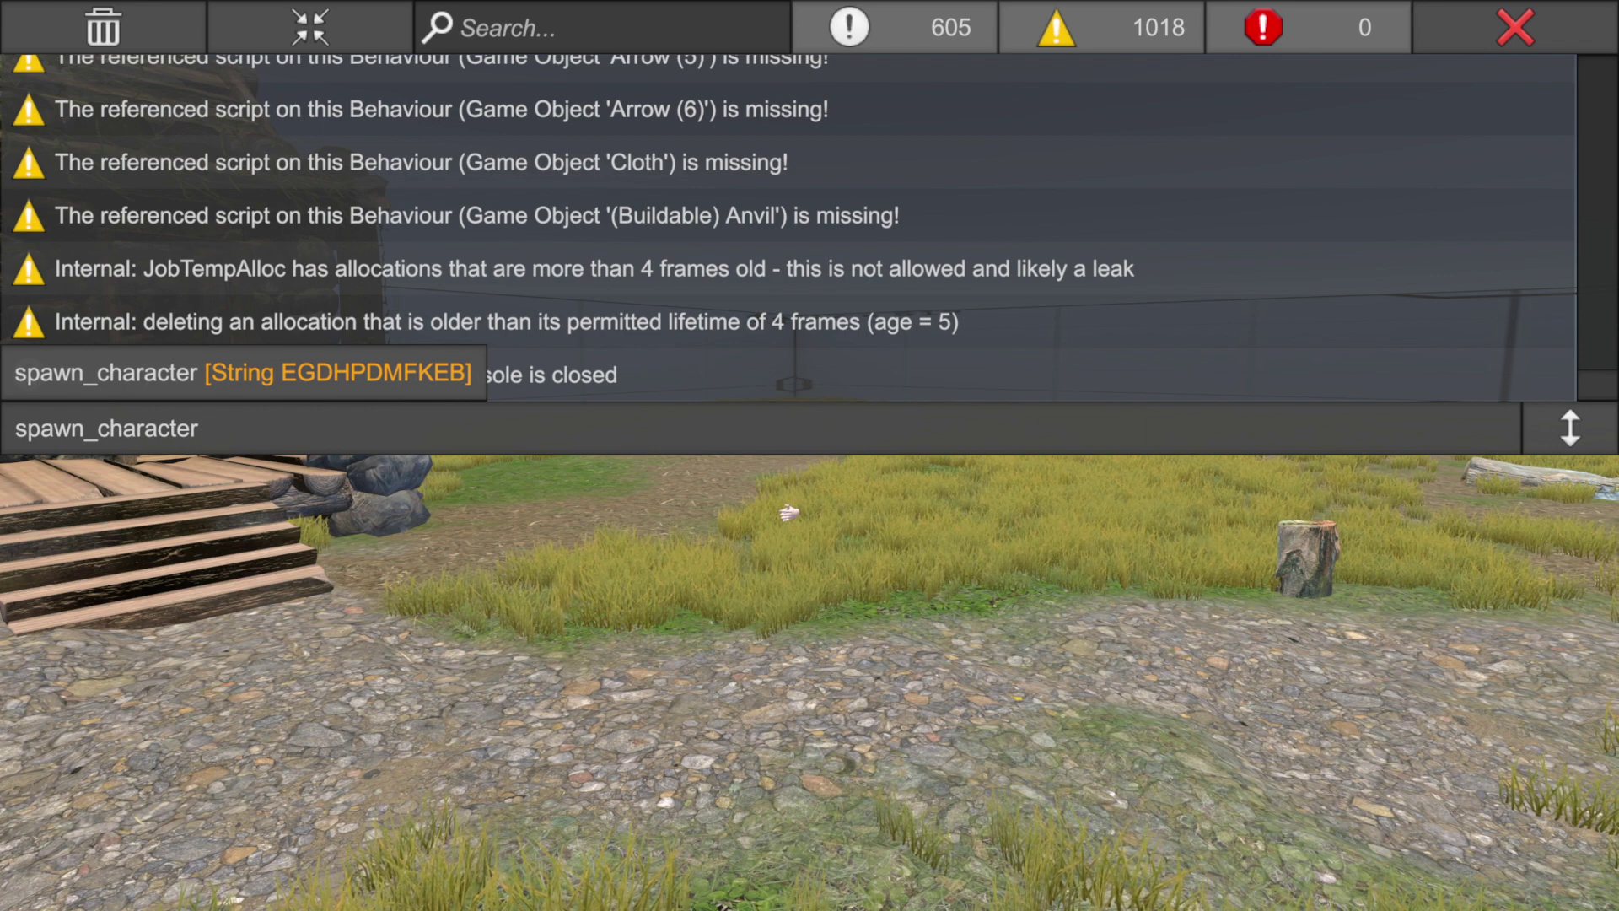
# Switch to Unity and copy the name SK_BeachGirl_01 from the character's JSON file in Assets/Mods/BeachGirlMod.
pyautogui.hotkey('alt', 'Tab')
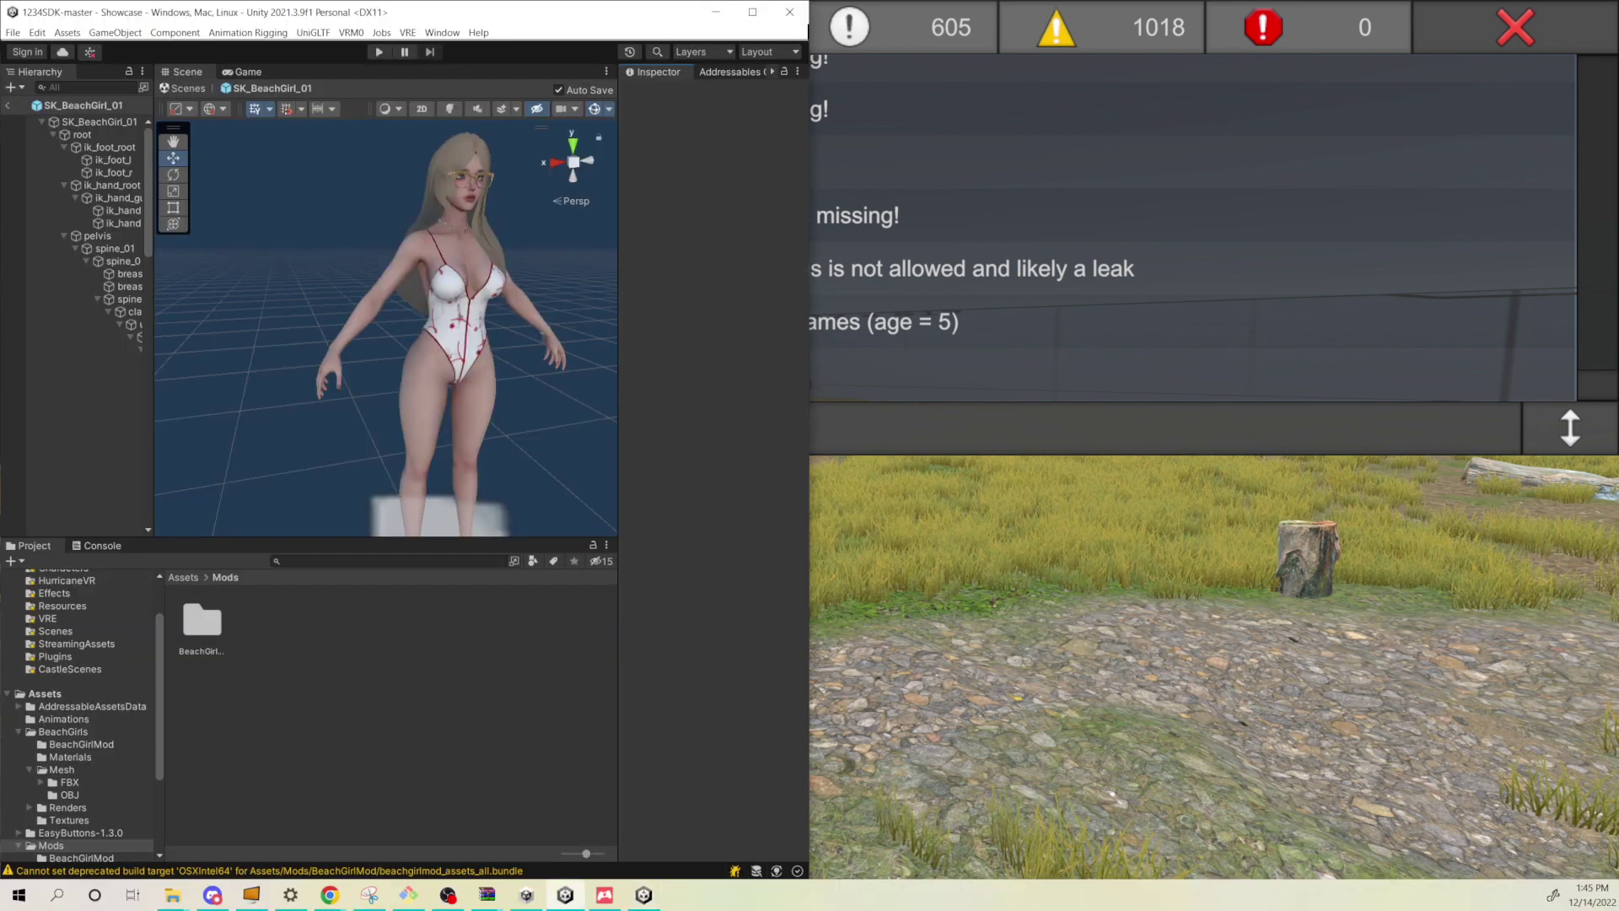
pyautogui.doubleClick(202, 624)
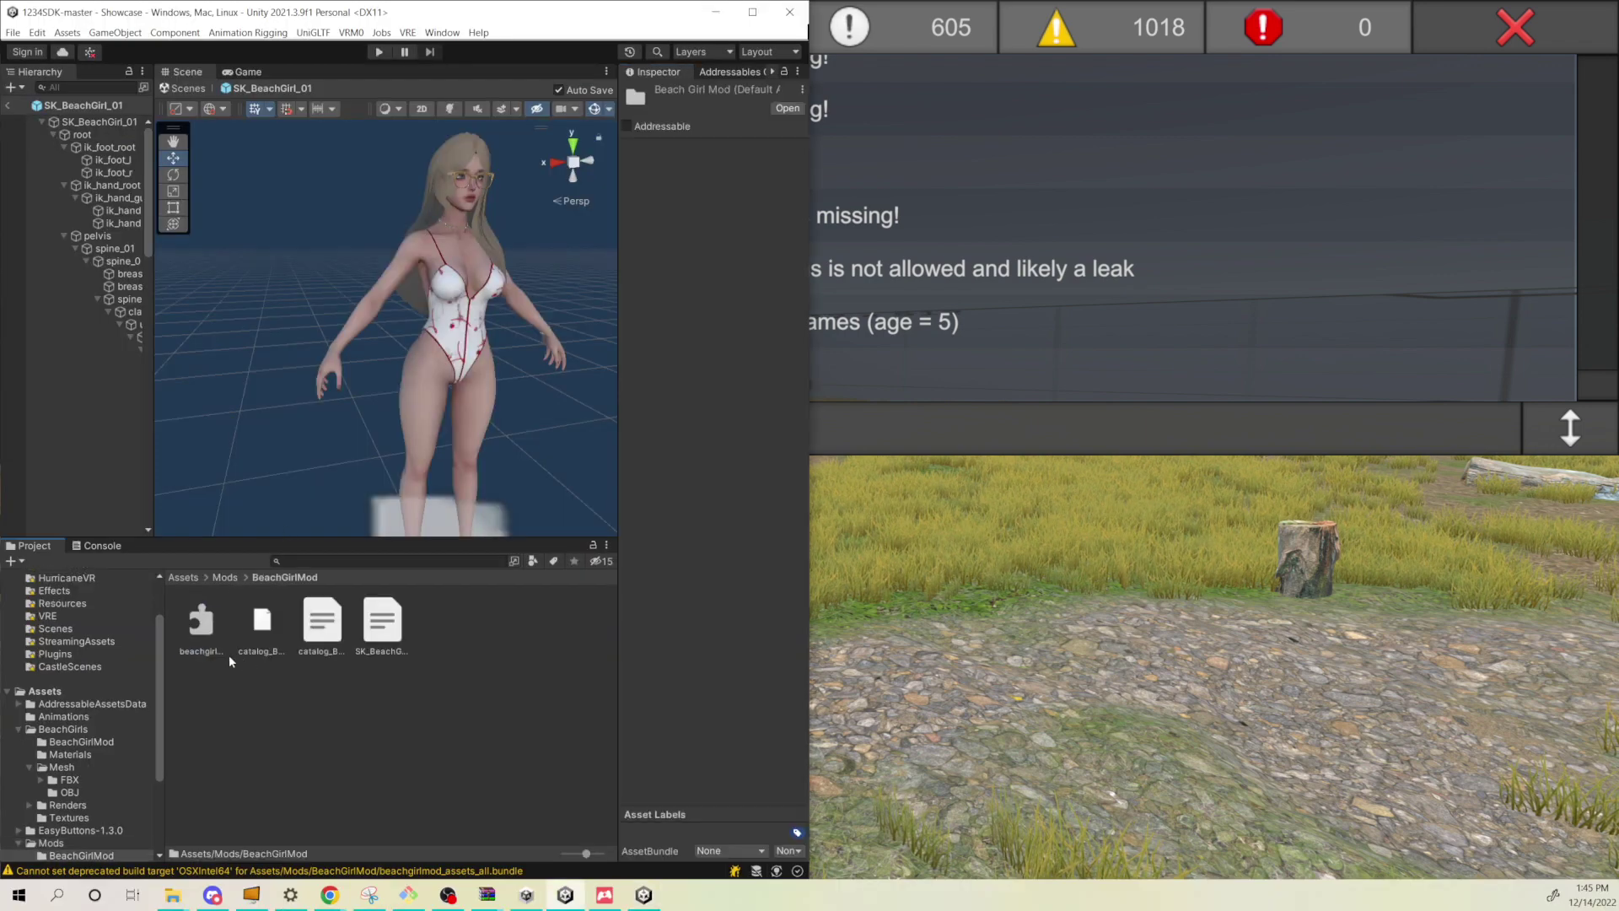
pyautogui.click(305, 628)
pyautogui.click(378, 647)
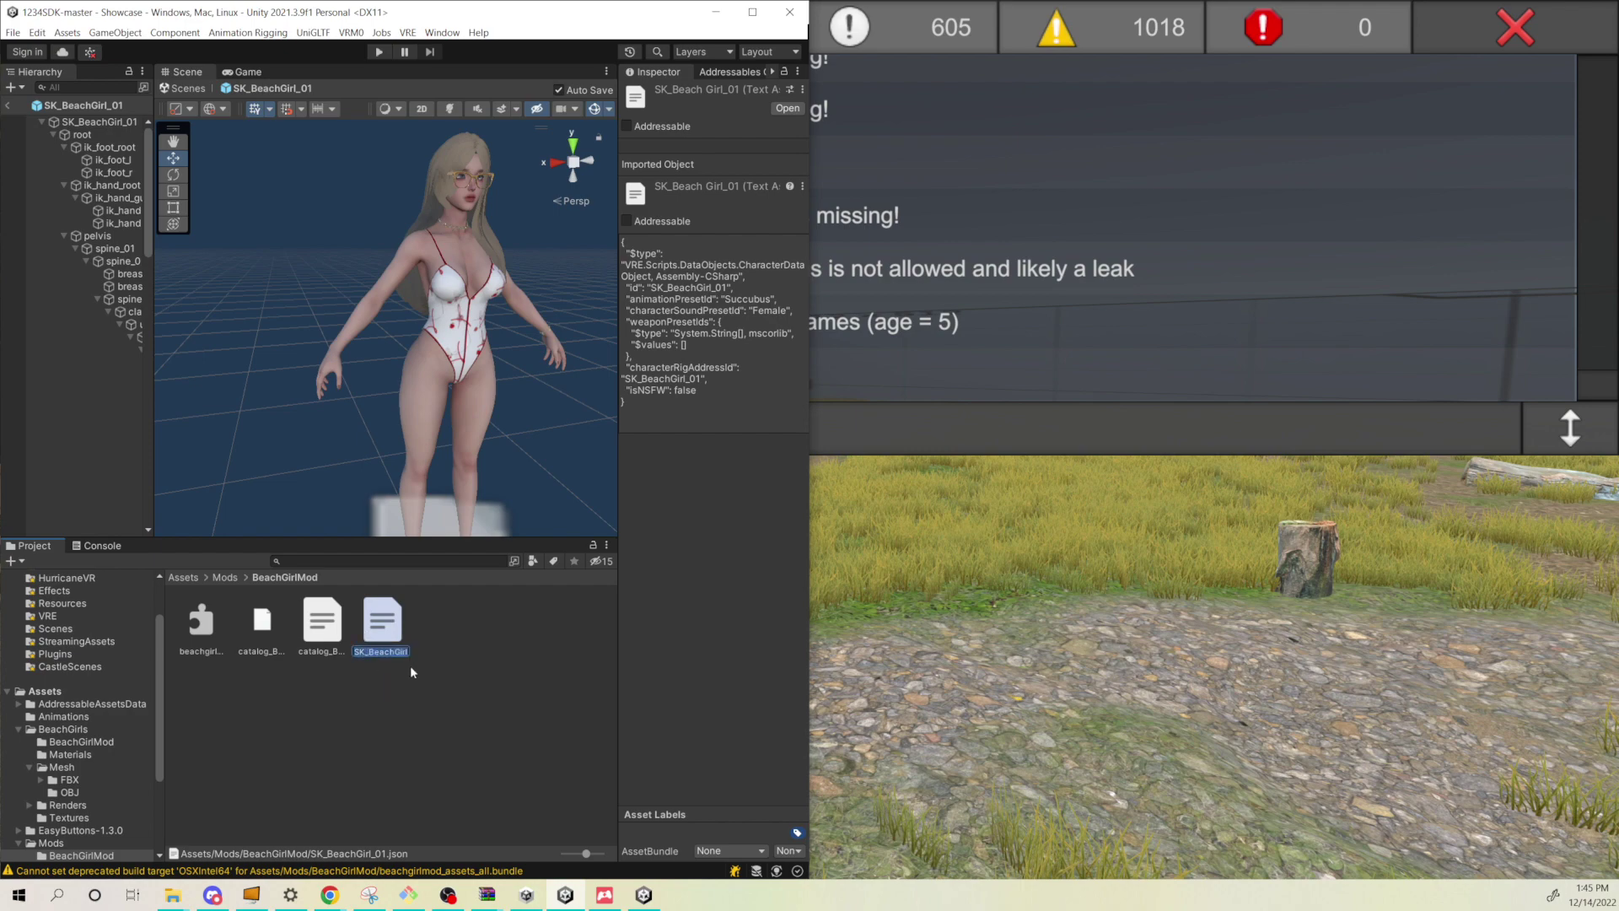
# Back in the game, complete the command as spawn_character SK_BeachGirl_01, run it and close the console.
pyautogui.click(848, 431)
pyautogui.write('SK_BeachGirl_01')
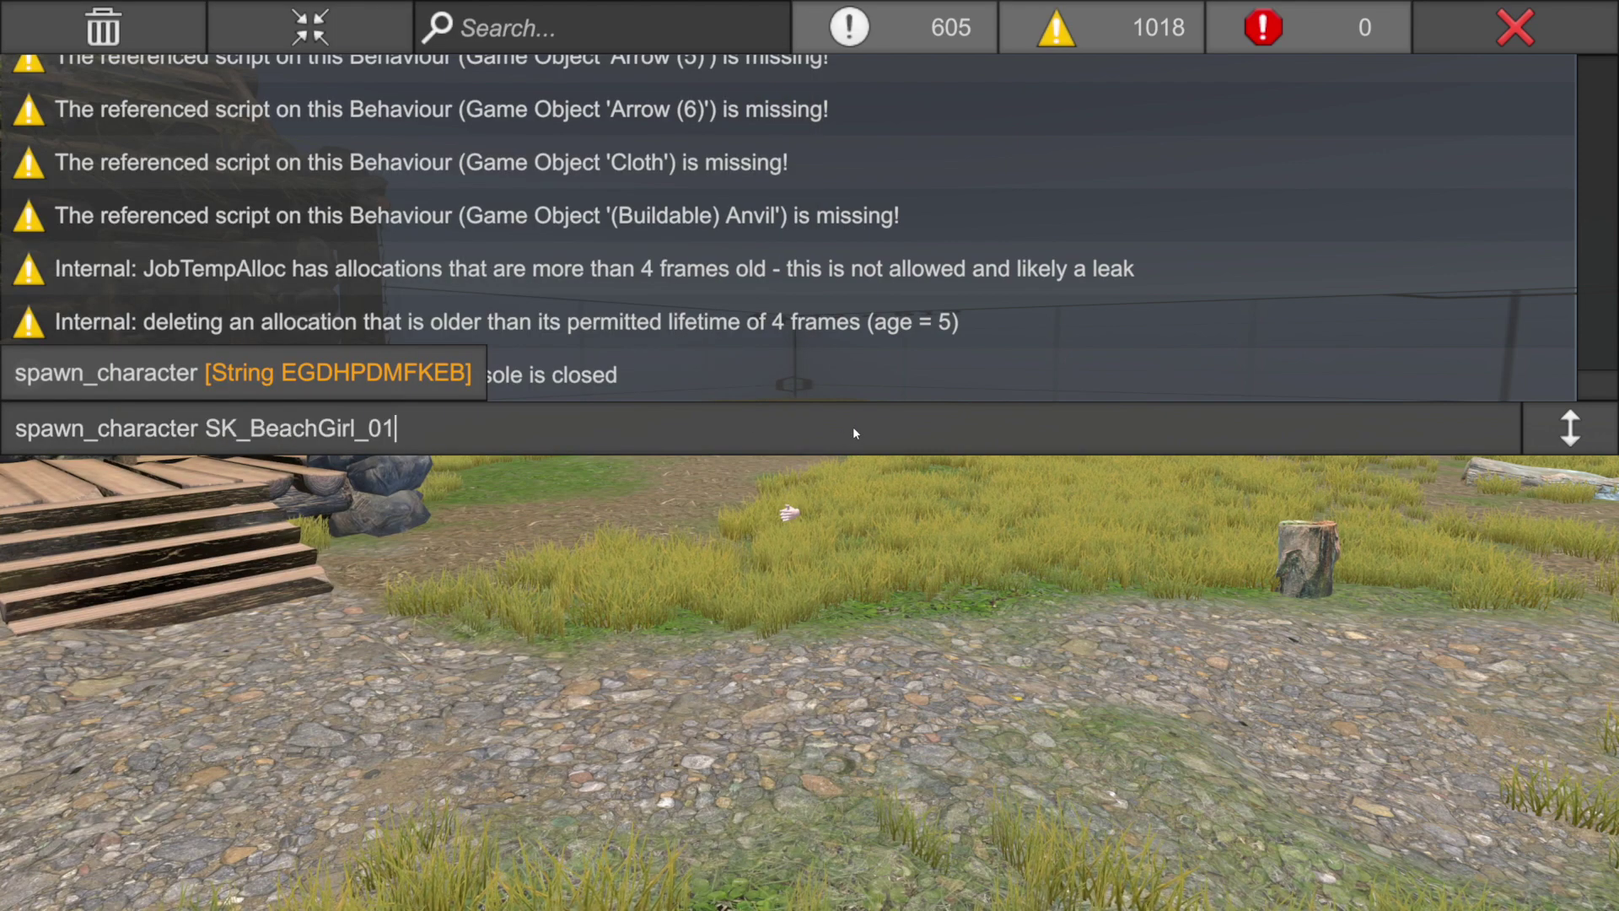
pyautogui.press('Return')
pyautogui.press('`')
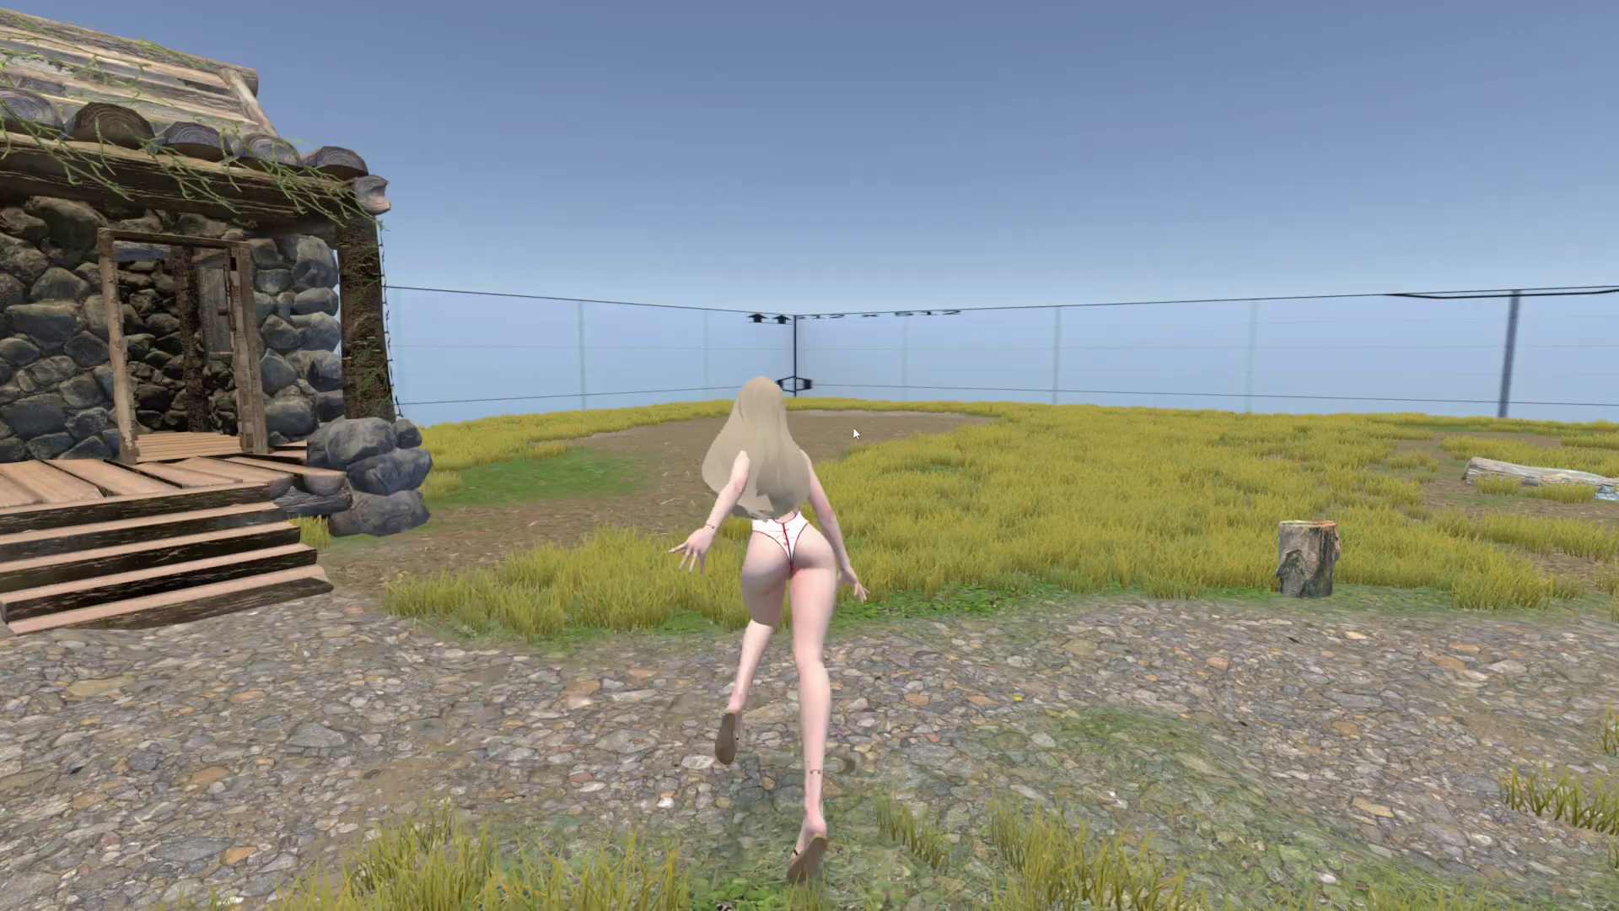
# Move around the spawned beach girl to examine her model and animations from several sides.
pyautogui.press('w')
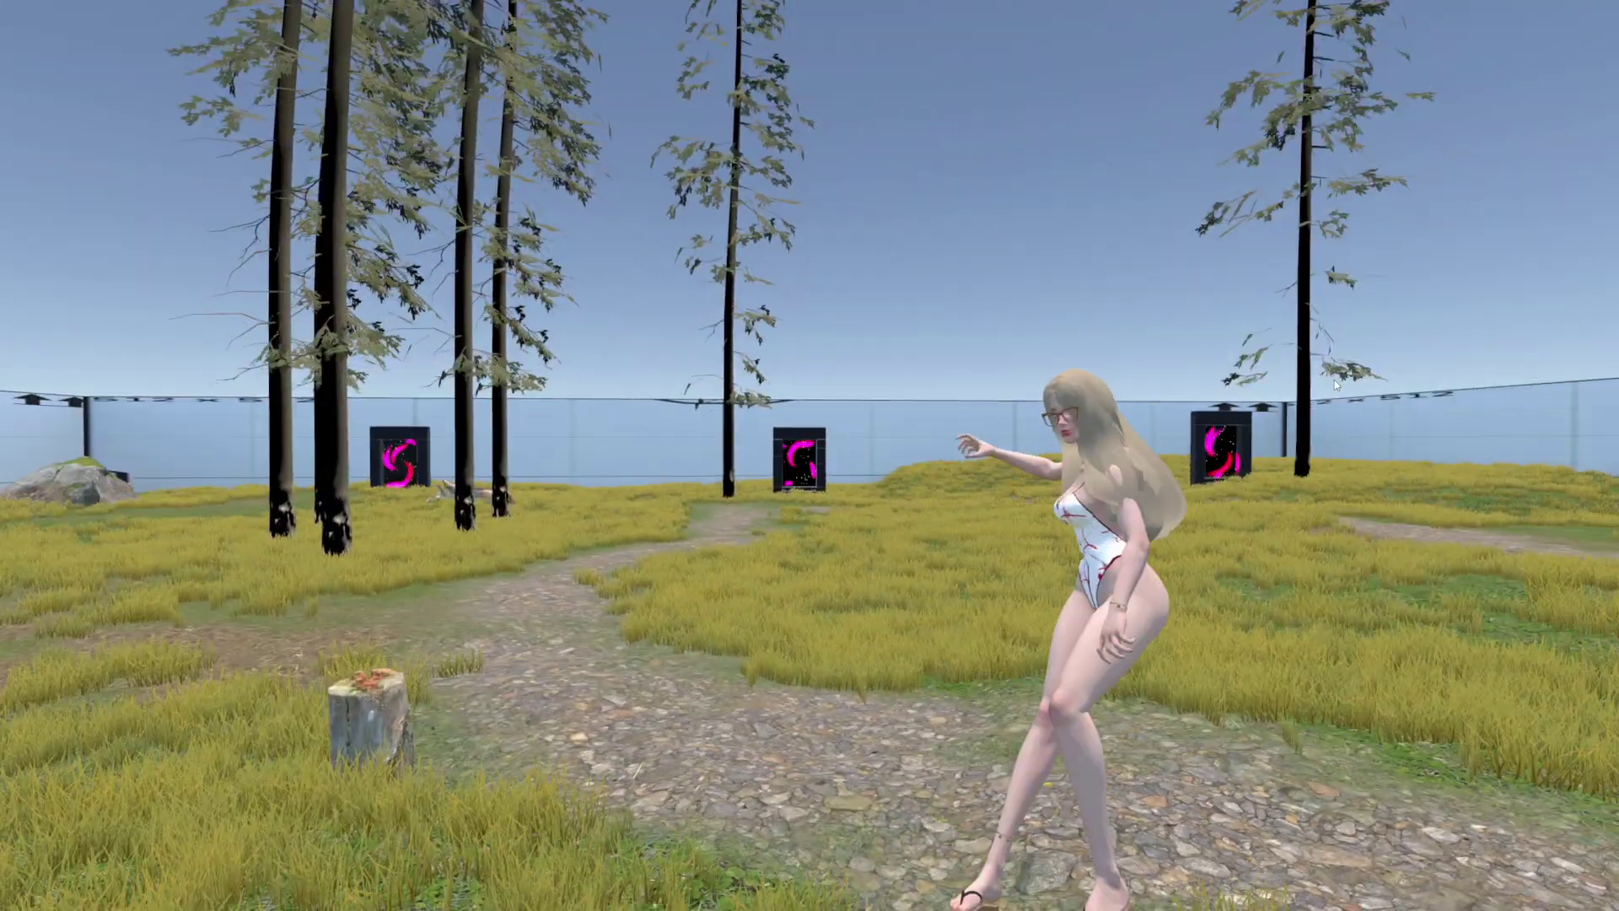
pyautogui.moveTo(1017, 422); pyautogui.dragTo(1231, 404, button='right')
pyautogui.press('s')
pyautogui.press('w')
pyautogui.press('w')
pyautogui.press('s')
pyautogui.press('w')
pyautogui.moveTo(1233, 408); pyautogui.dragTo(1339, 497, button='right')
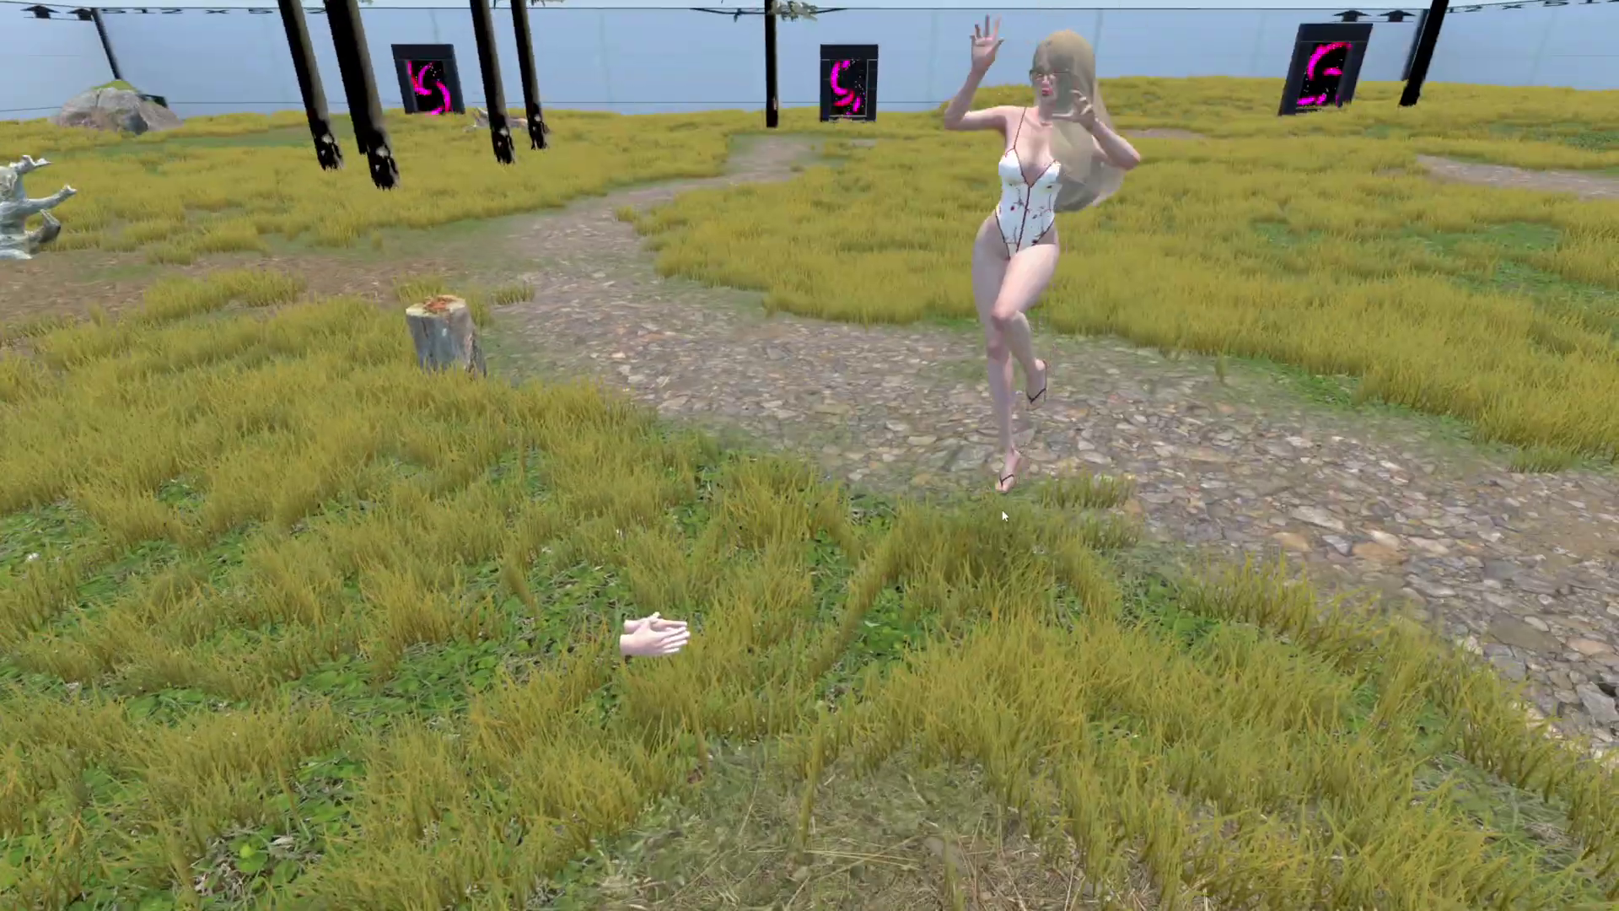
# Spawn several more SK_BeachGirl_01 characters through the debug console and close it to view the group.
pyautogui.press('`')
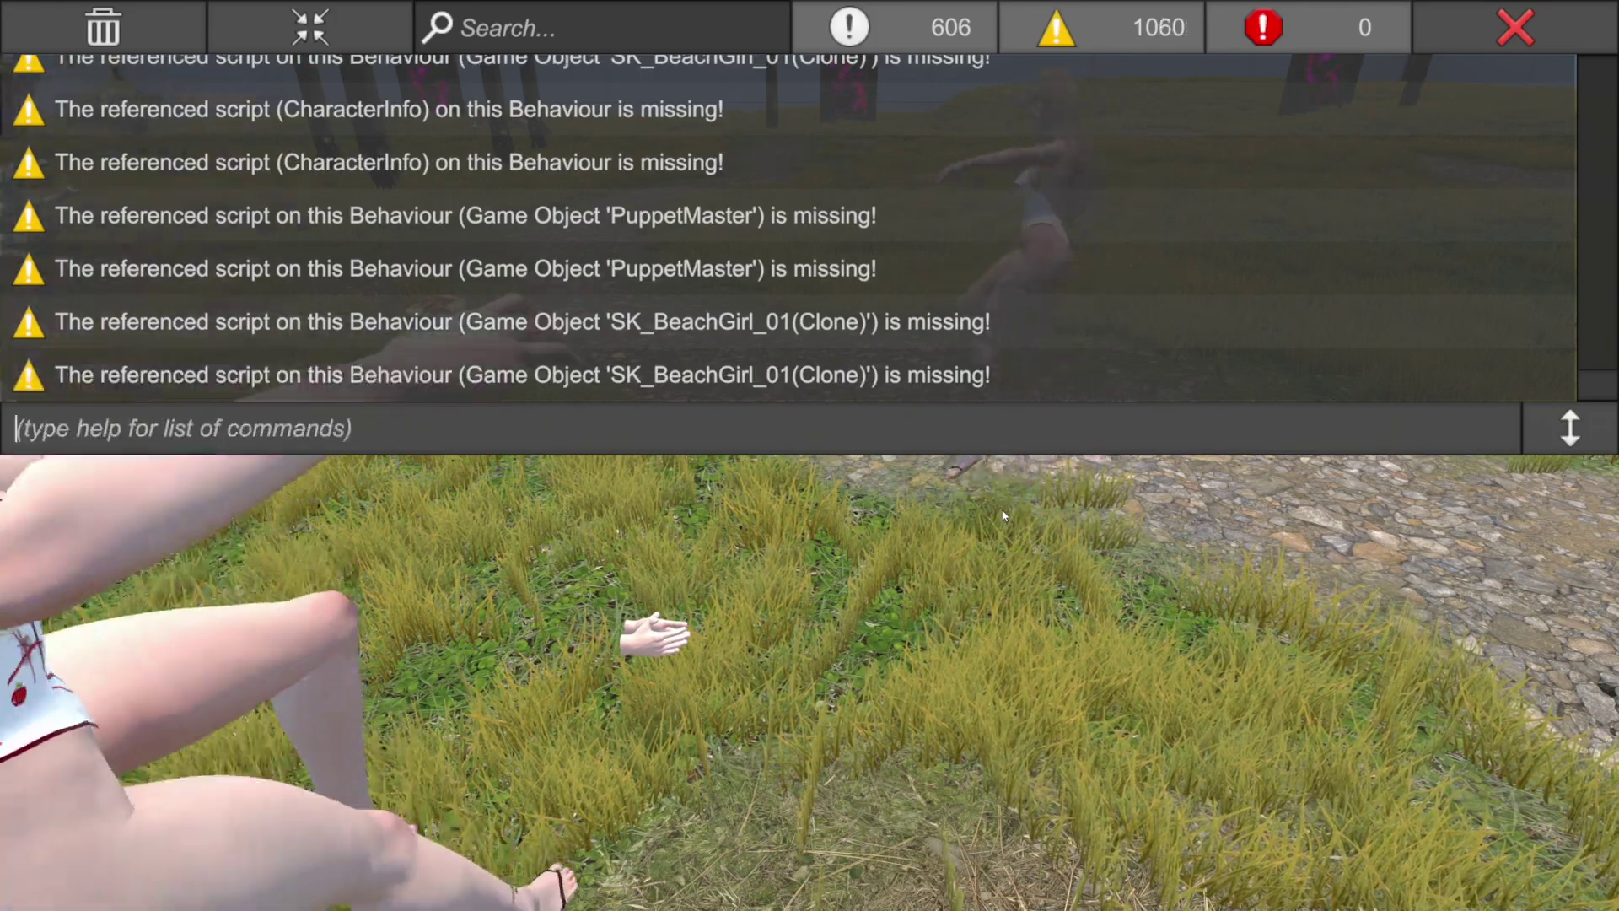
pyautogui.press('`')
pyautogui.moveTo(1039, 426); pyautogui.dragTo(716, 442, button='right')
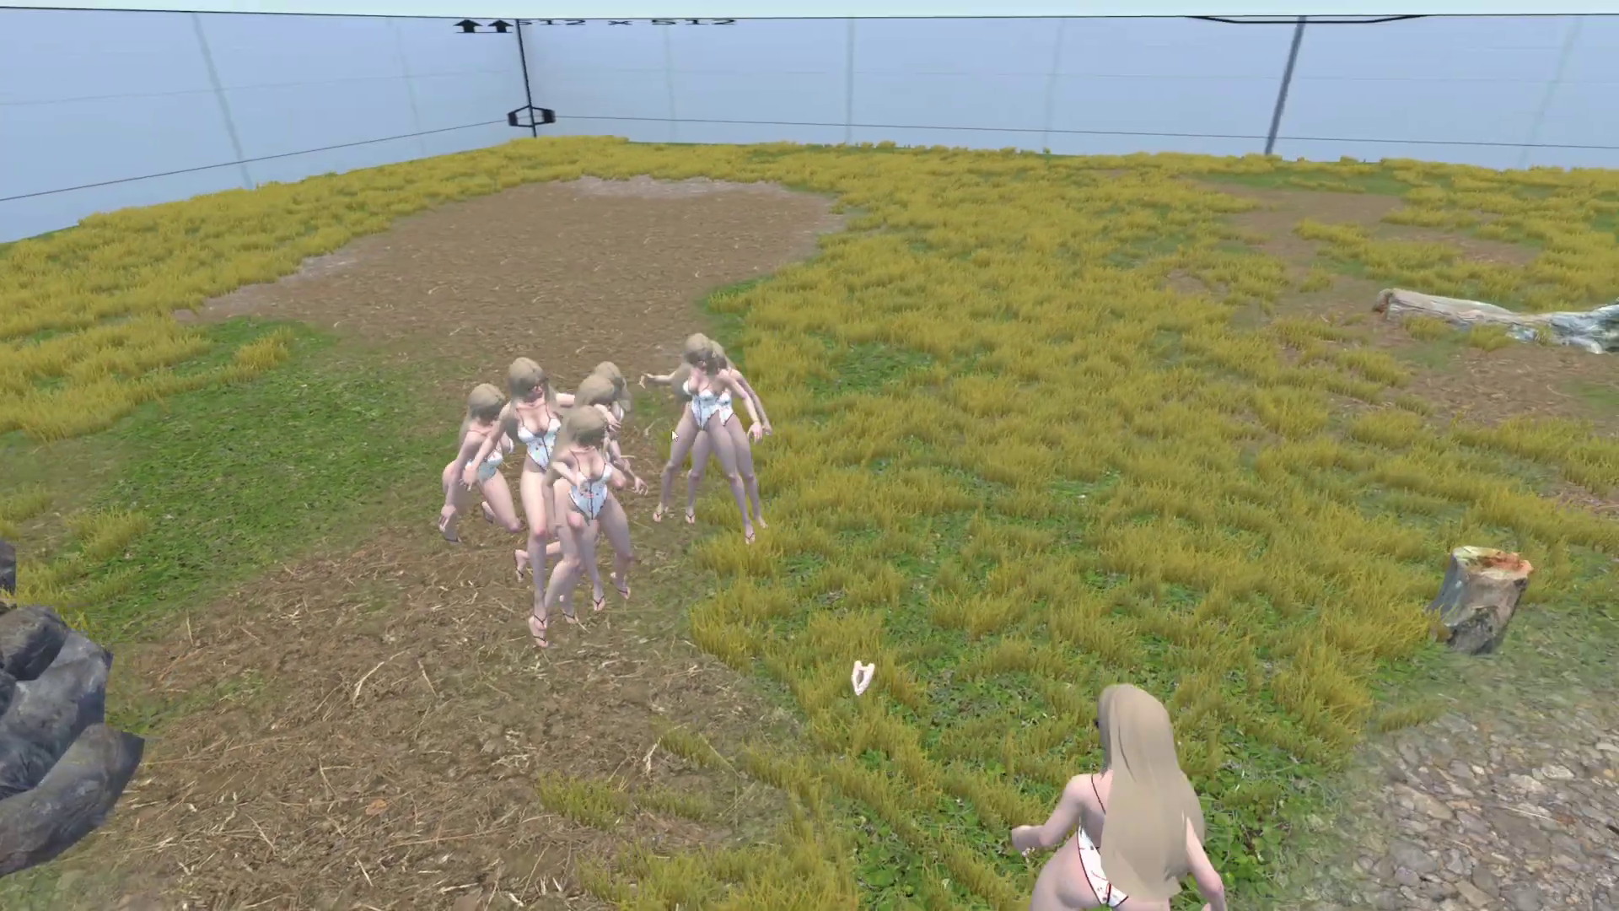